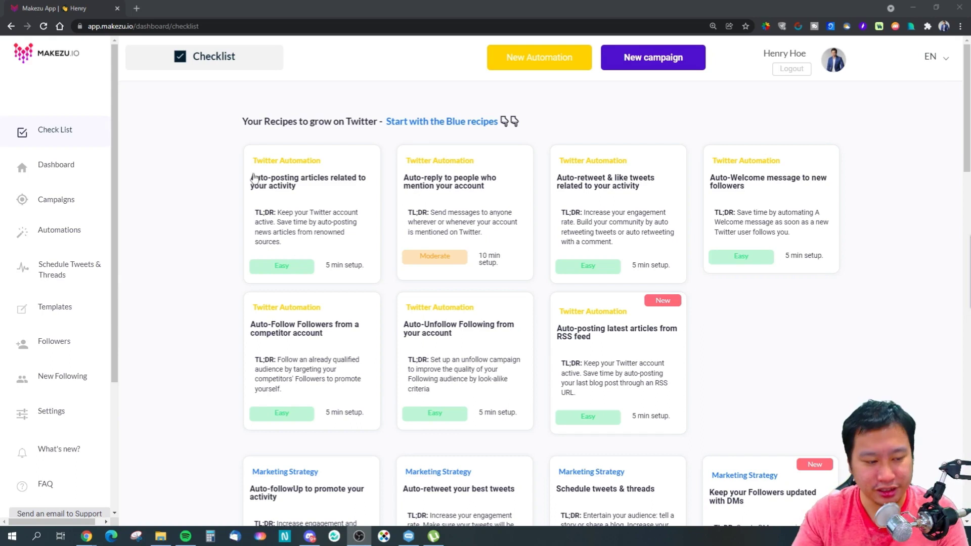
# Step: Look through the checklist's Twitter growth, marketing strategy and hidden-audience outreach recipes
pyautogui.scroll(-4, 268, 301)
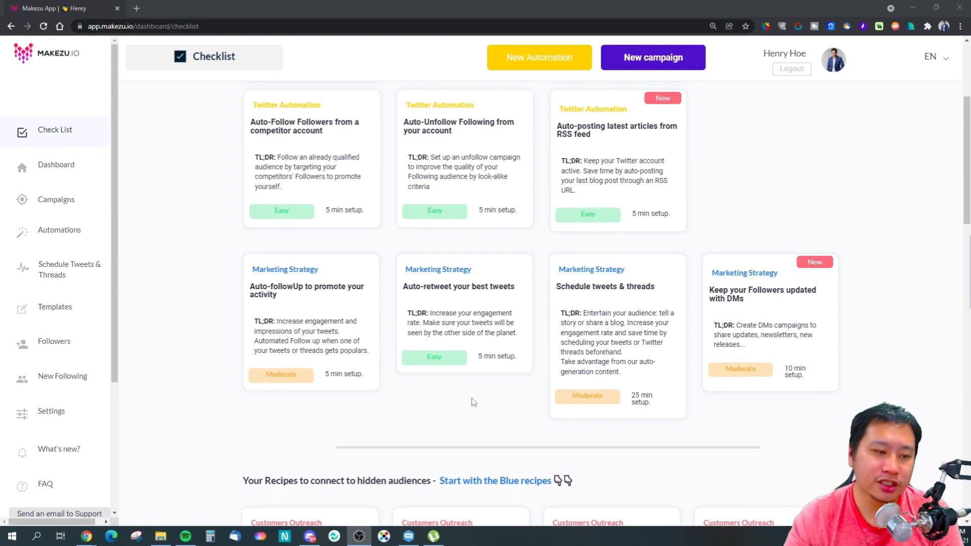
pyautogui.click(883, 374)
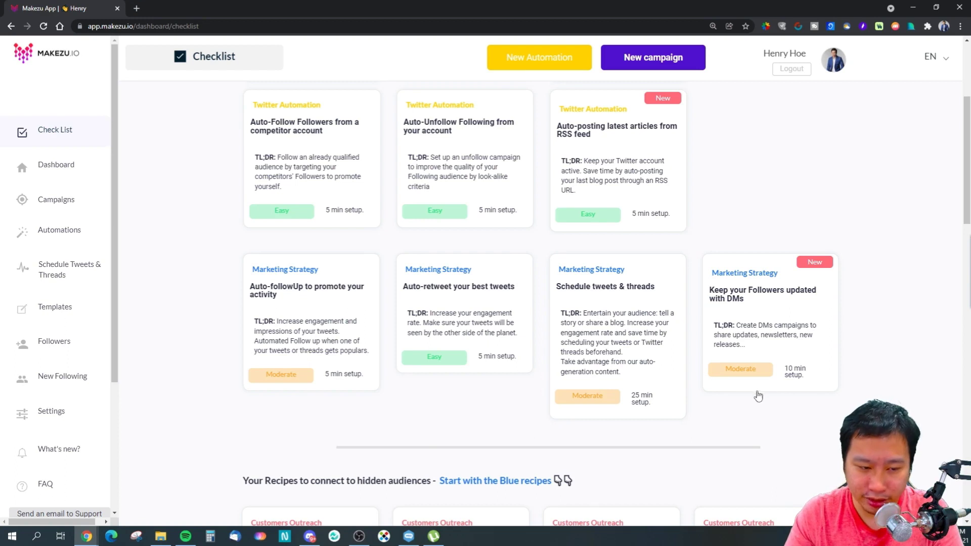
pyautogui.scroll(-4, 372, 401)
pyautogui.scroll(2, 539, 323)
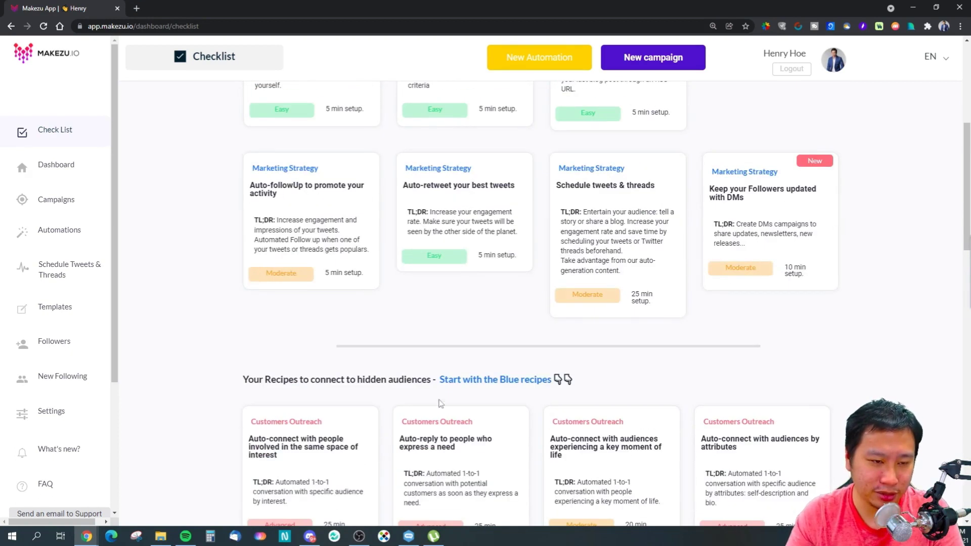
pyautogui.scroll(-4, 353, 428)
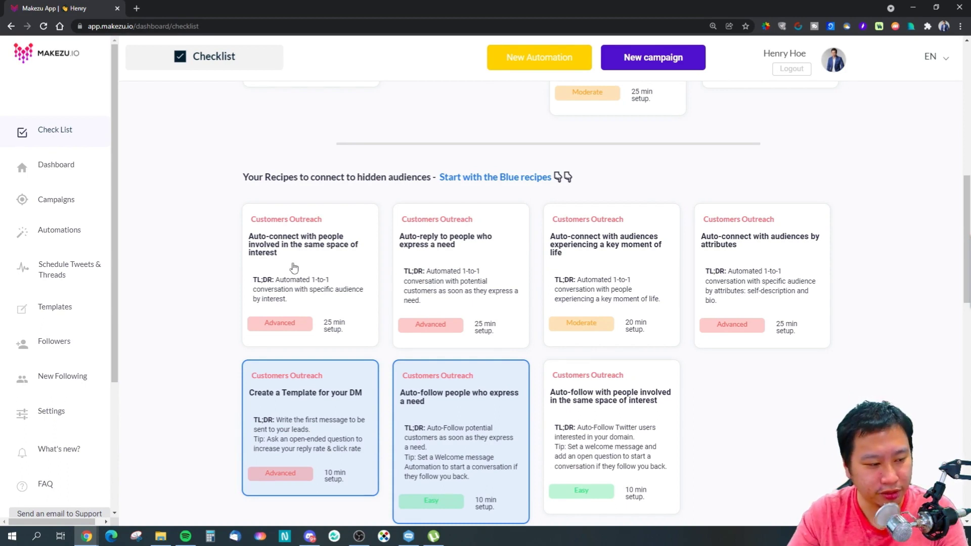
pyautogui.scroll(-2, 293, 268)
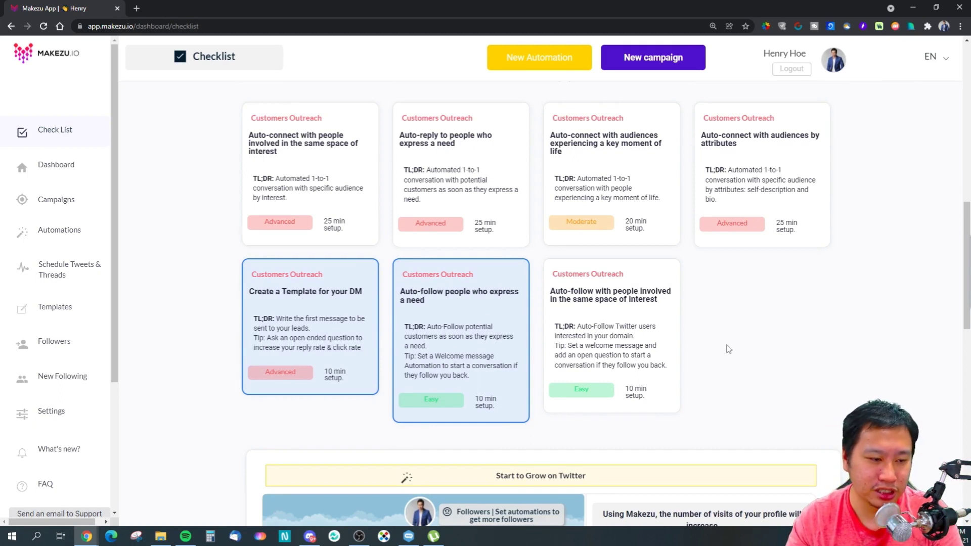
pyautogui.scroll(-3, 767, 333)
pyautogui.scroll(7, 459, 317)
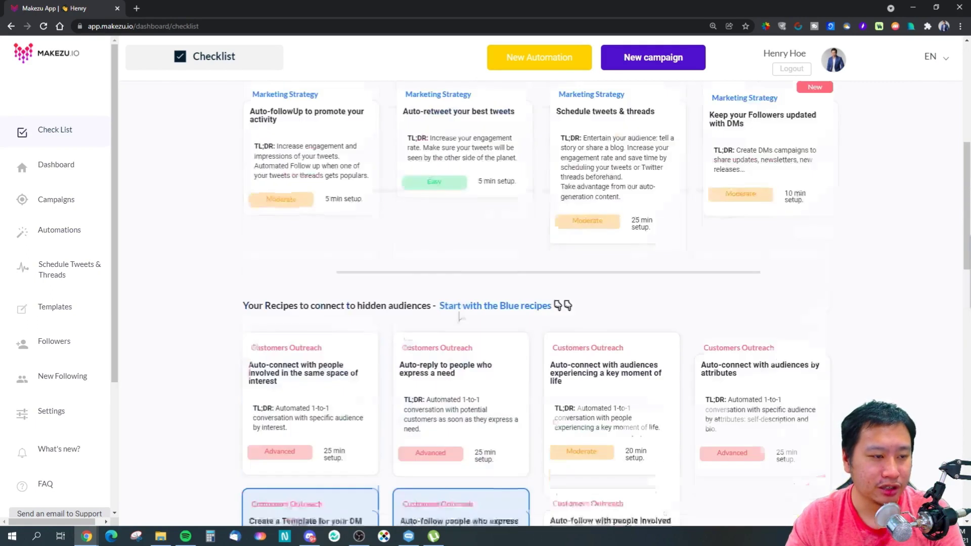
pyautogui.scroll(6, 379, 299)
pyautogui.scroll(-7, 379, 299)
pyautogui.scroll(3, 532, 369)
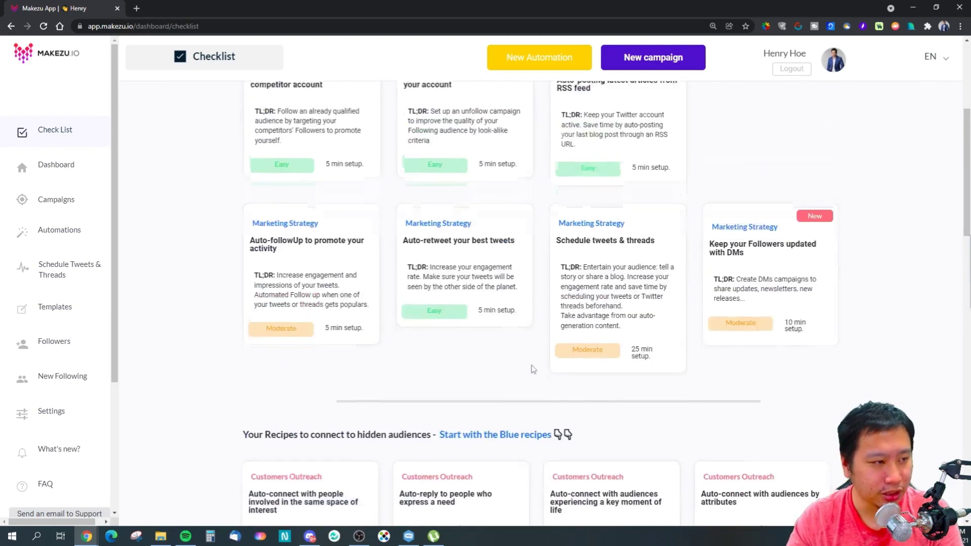
pyautogui.scroll(5, 532, 369)
pyautogui.scroll(-2, 544, 373)
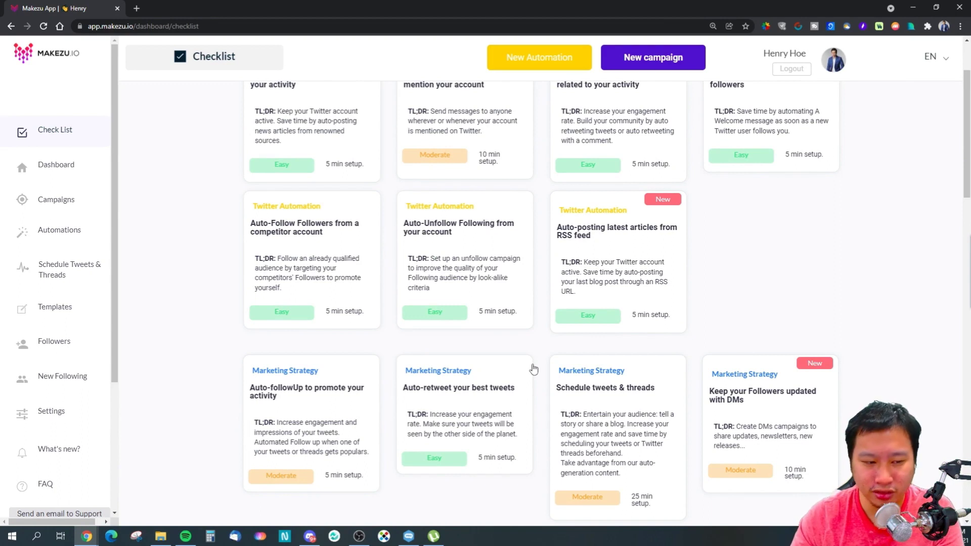
pyautogui.scroll(2, 534, 369)
pyautogui.scroll(-2, 533, 369)
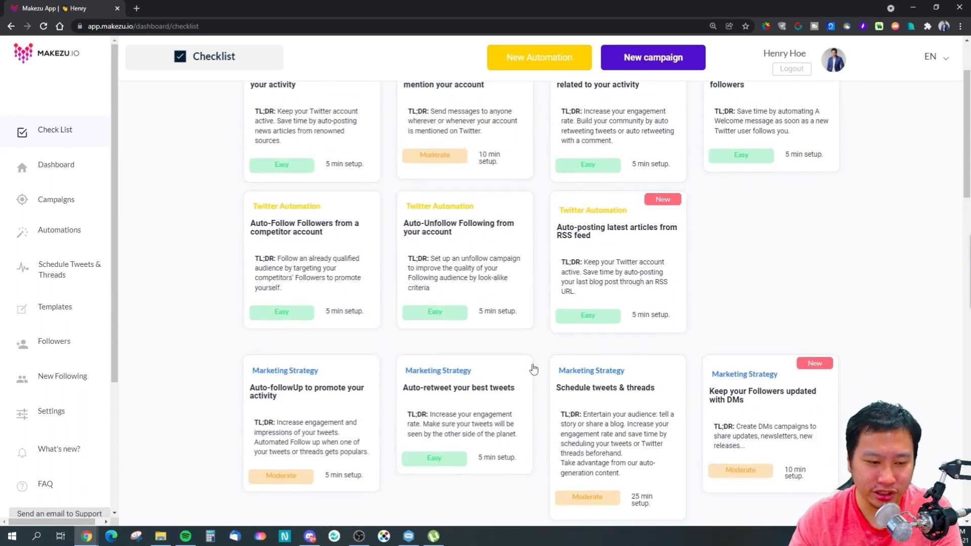
pyautogui.scroll(-9, 532, 369)
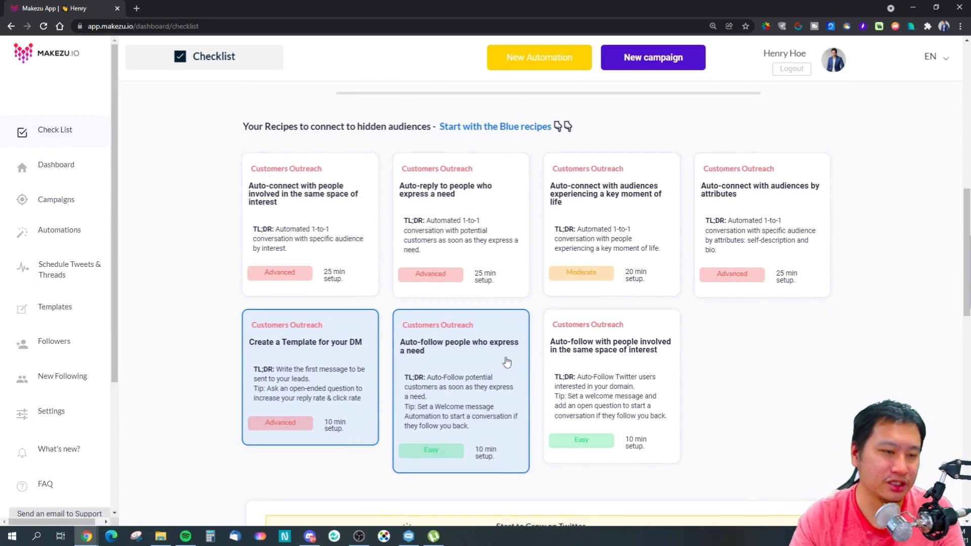
pyautogui.scroll(3, 508, 374)
pyautogui.scroll(-3, 511, 395)
pyautogui.scroll(7, 511, 396)
pyautogui.scroll(3, 492, 391)
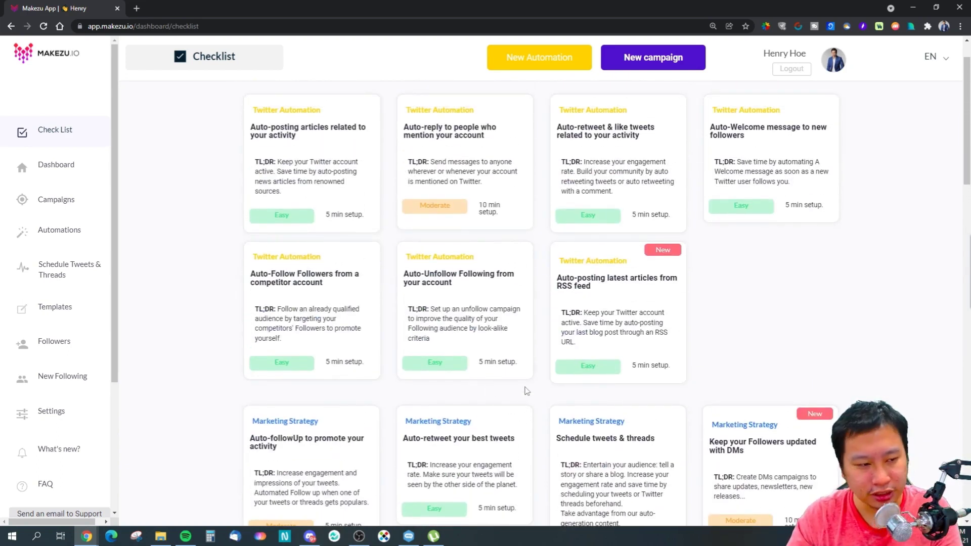
# Step: Examine the Twitter profile overview and the Campaigns Cheat Sheet with its website keywords and hidden-audience suggestions
pyautogui.scroll(-10, 506, 405)
pyautogui.scroll(-1, 502, 418)
pyautogui.scroll(2, 443, 361)
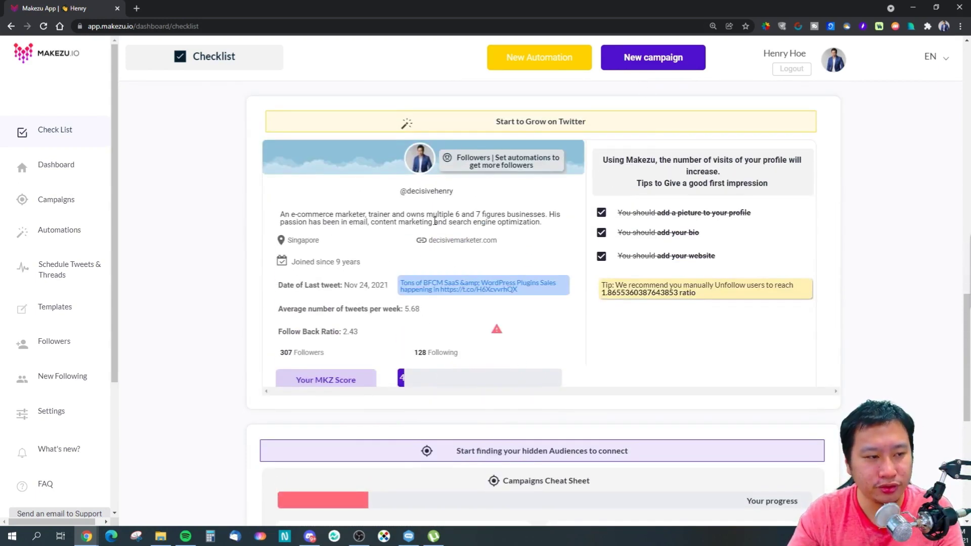
pyautogui.scroll(-5, 382, 356)
pyautogui.scroll(-1, 381, 356)
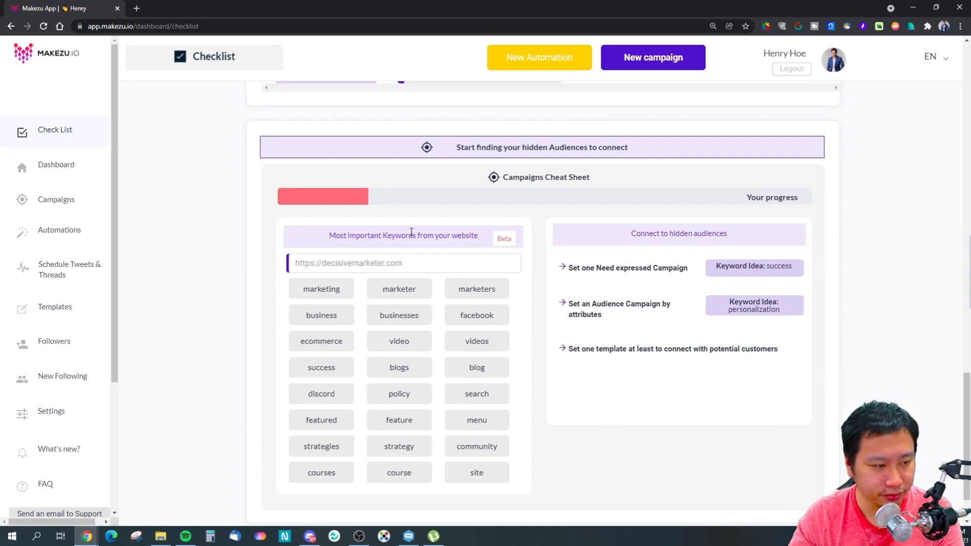
pyautogui.scroll(2, 710, 354)
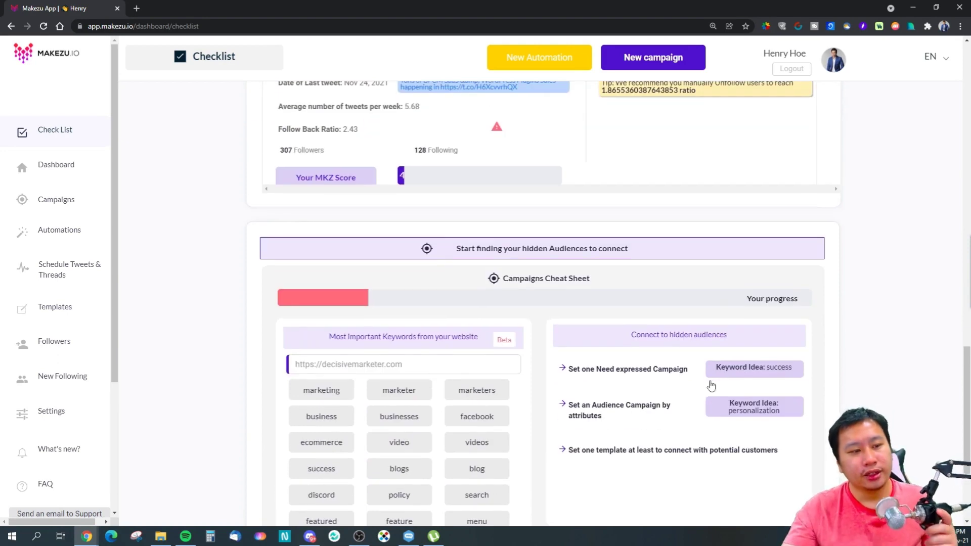
pyautogui.scroll(-2, 440, 389)
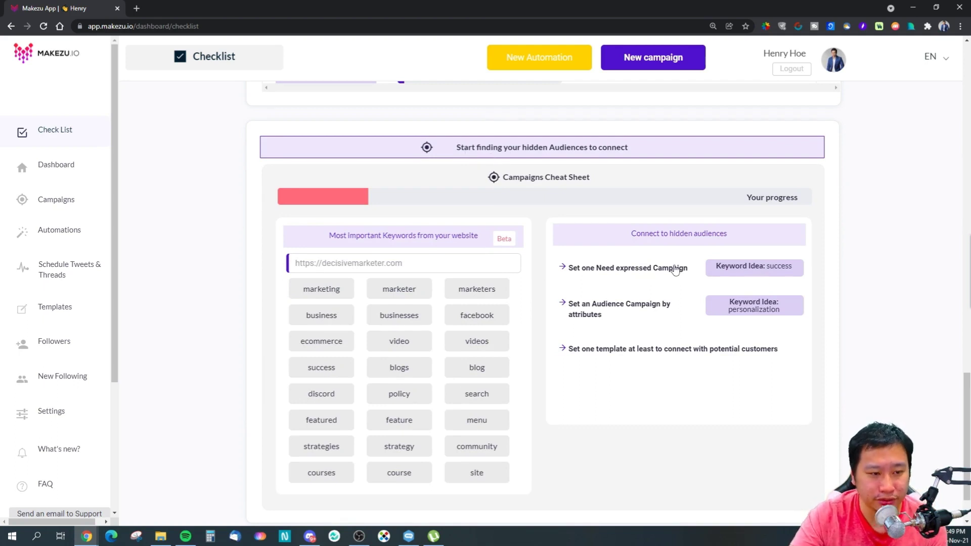
# Step: Open the Twitter automation recipe for auto-posting the latest articles from an RSS feed
pyautogui.scroll(10, 612, 334)
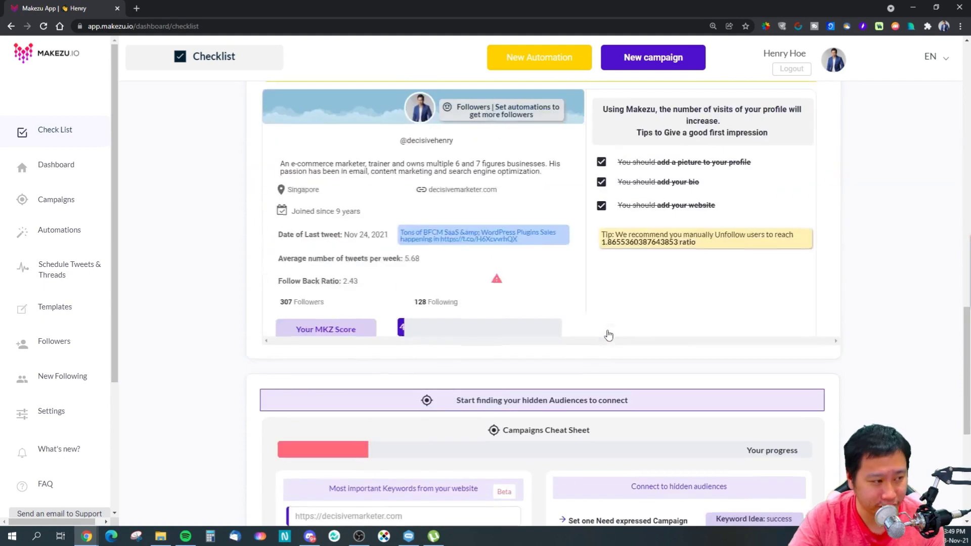
pyautogui.scroll(15, 318, 177)
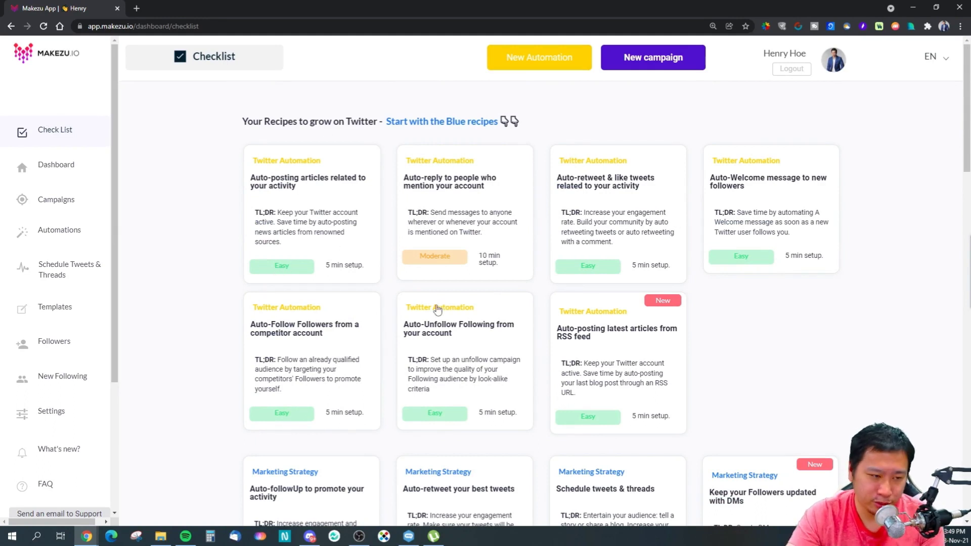
pyautogui.scroll(-3, 455, 329)
pyautogui.scroll(2, 457, 329)
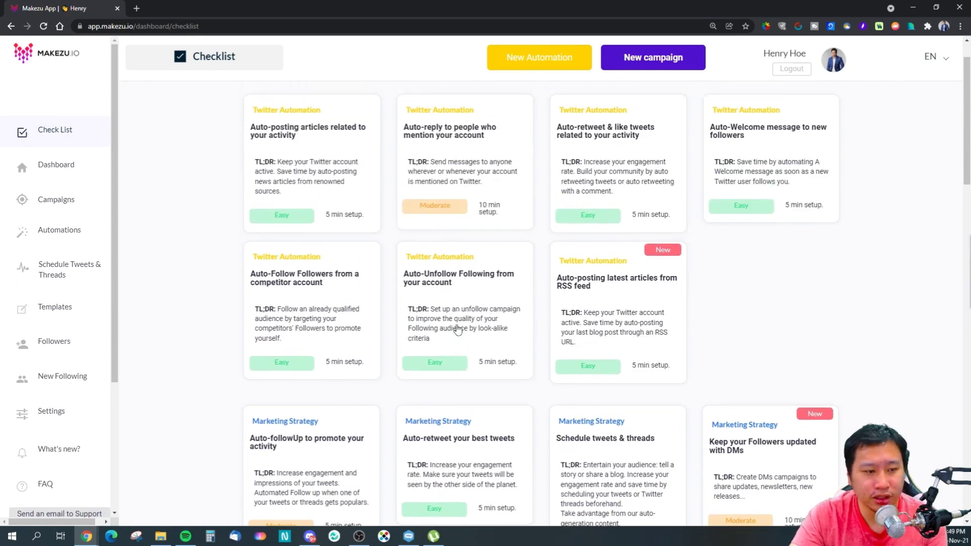
pyautogui.click(580, 372)
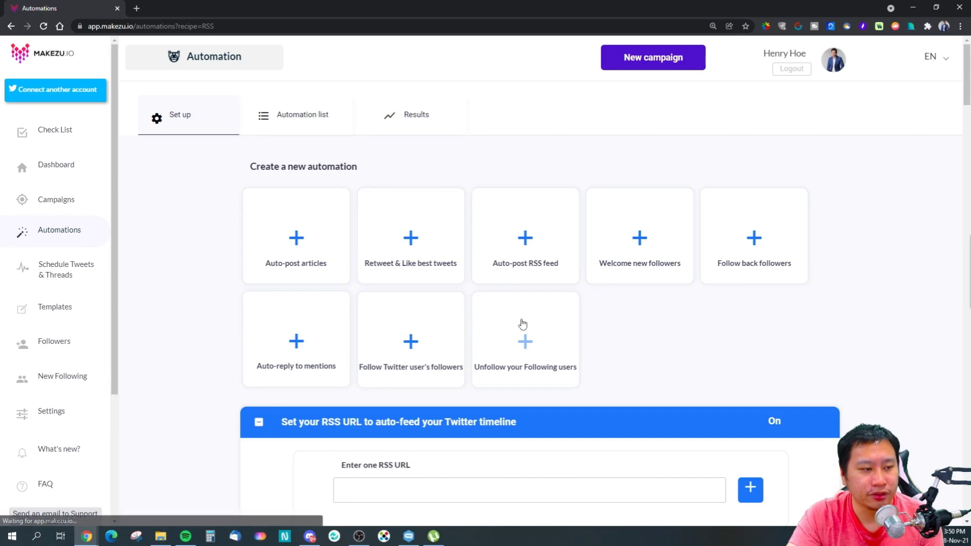
pyautogui.scroll(-4, 575, 392)
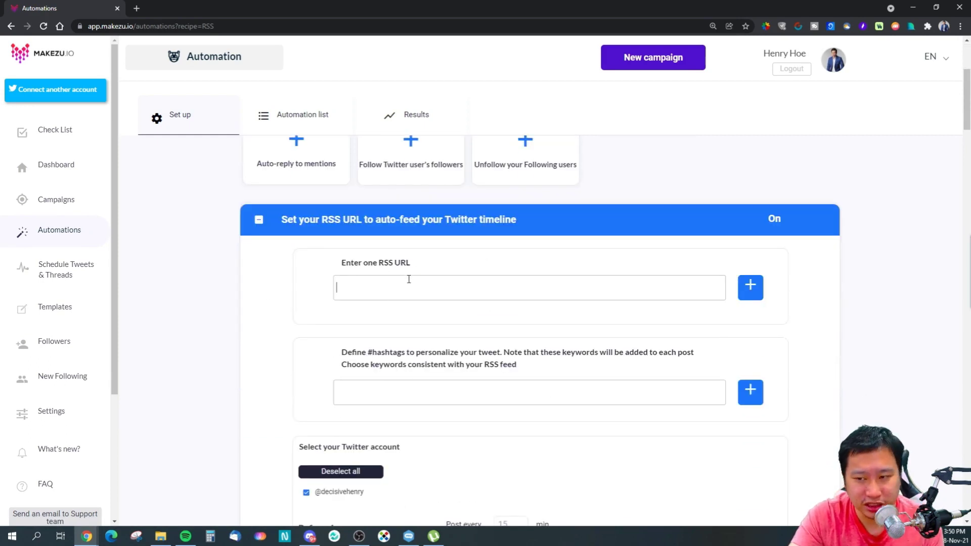
pyautogui.write('ttps://decisivemakret')
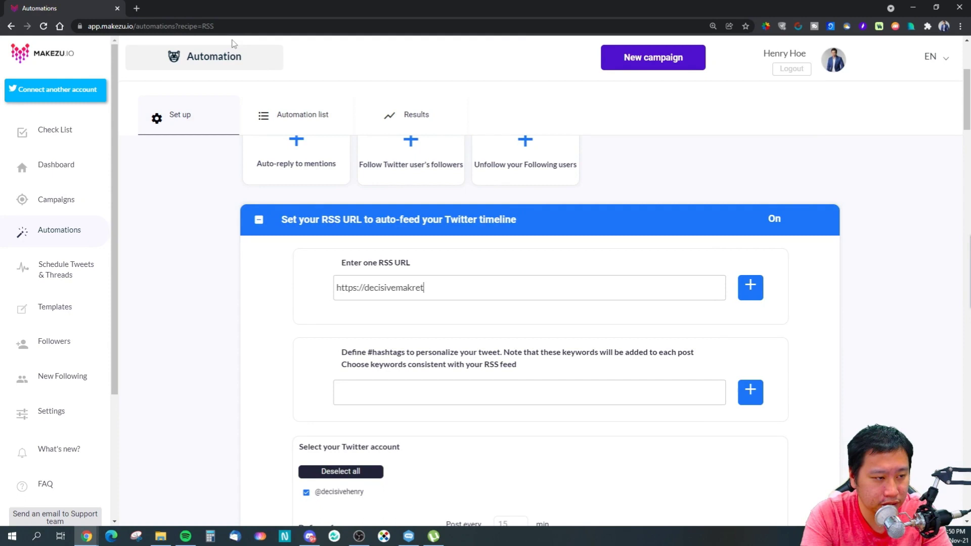
pyautogui.write('rjet')
pyautogui.press('BackSpace')
pyautogui.press('BackSpace')
pyautogui.write('ter.com/fe')
pyautogui.press('BackSpace')
pyautogui.press('BackSpace')
pyautogui.write('fee')
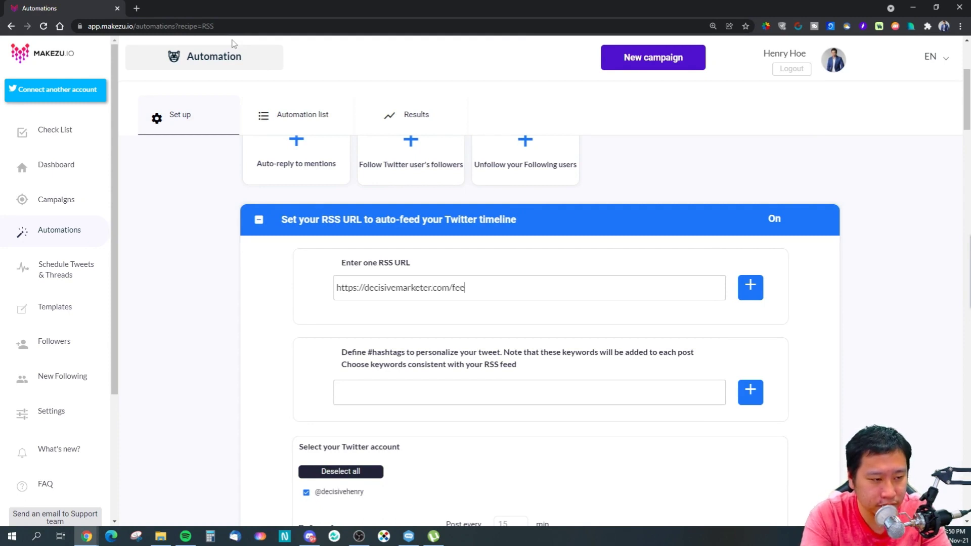
pyautogui.write('d')
pyautogui.click(750, 288)
# Step: Launch the RSS auto-posting automation without adding hashtags
pyautogui.scroll(-1, 859, 354)
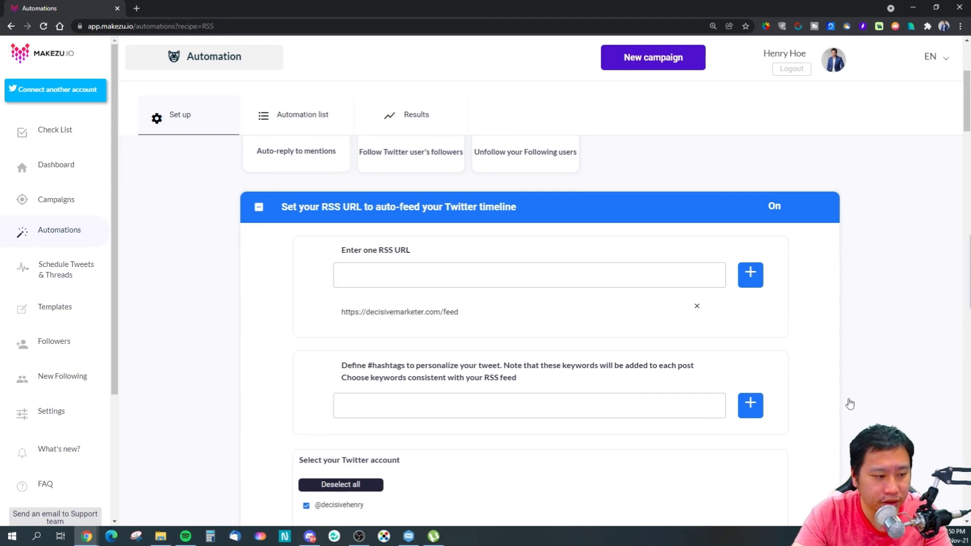
pyautogui.scroll(-4, 494, 360)
pyautogui.scroll(1, 506, 304)
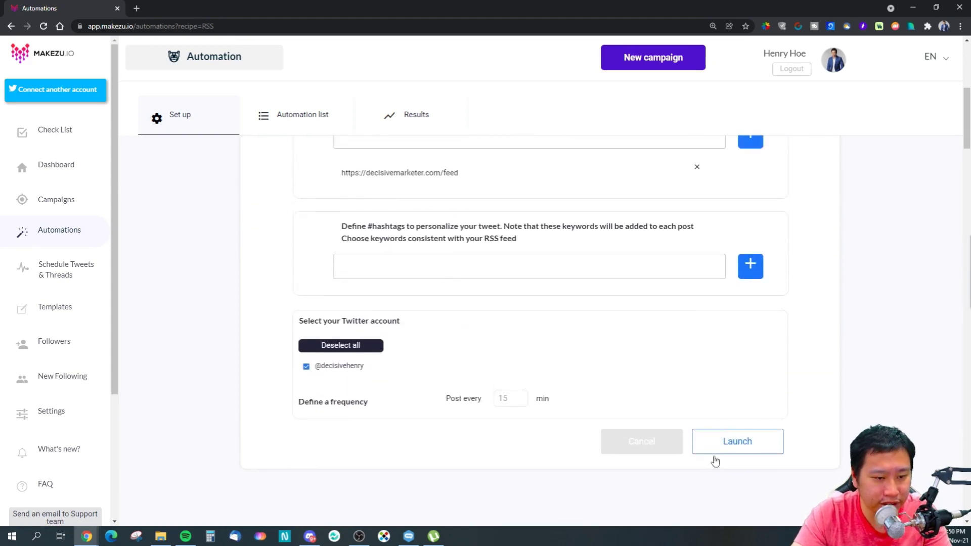
pyautogui.click(753, 450)
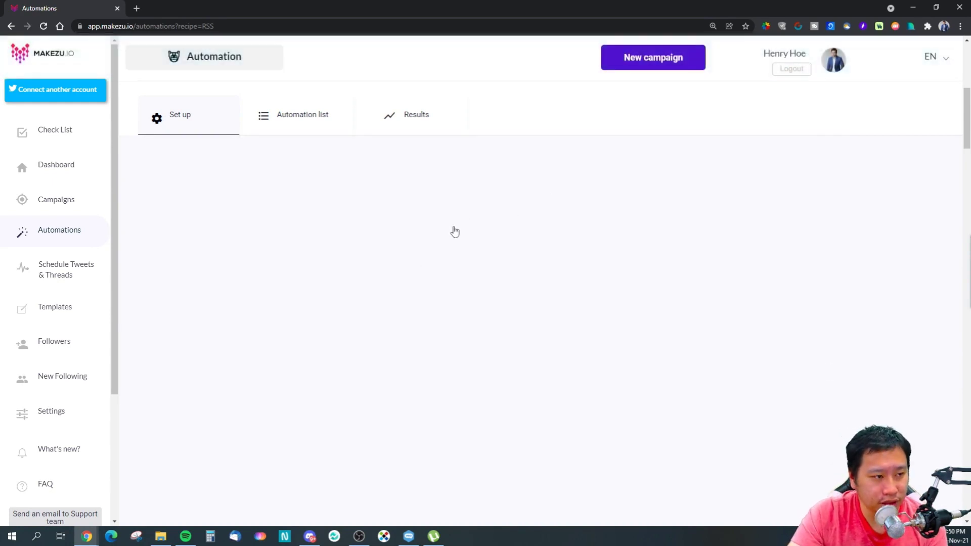
# Step: Delete the duplicate RSS feed automation from the automation list and check the remaining entries
pyautogui.click(285, 125)
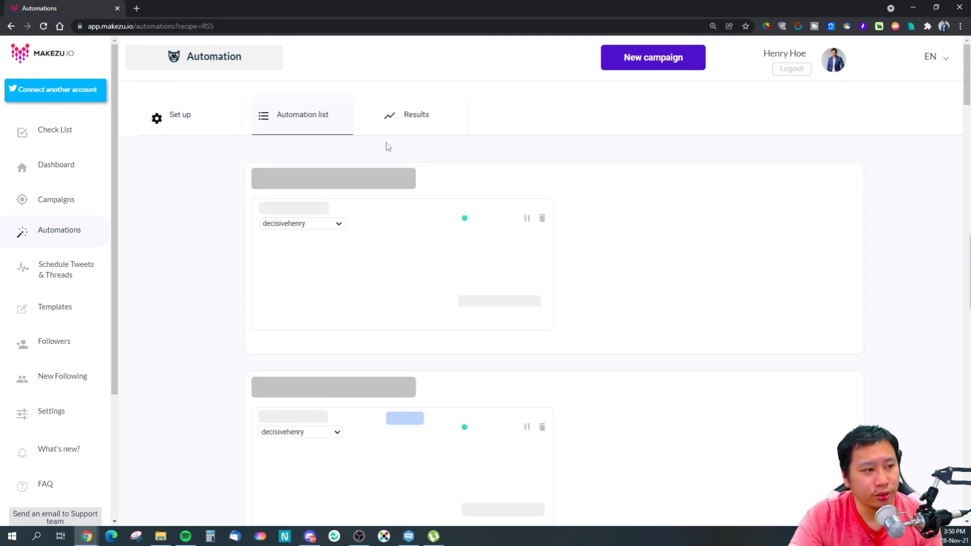
pyautogui.scroll(-8, 506, 329)
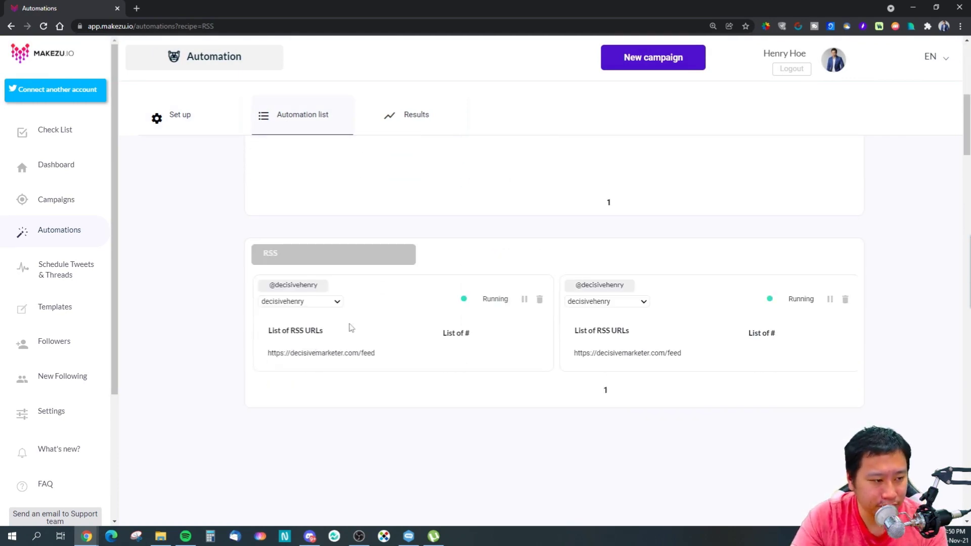
pyautogui.scroll(8, 349, 328)
pyautogui.scroll(-8, 380, 358)
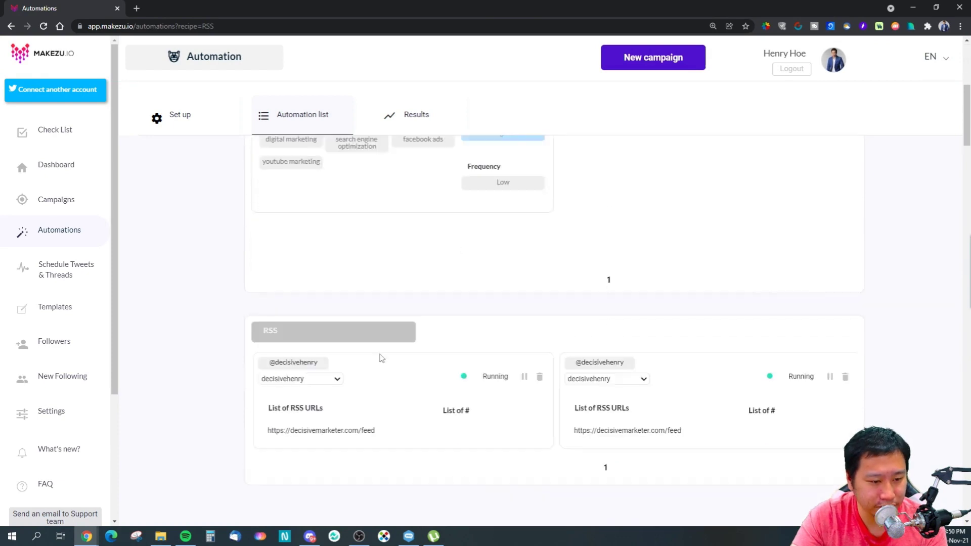
pyautogui.scroll(2, 364, 354)
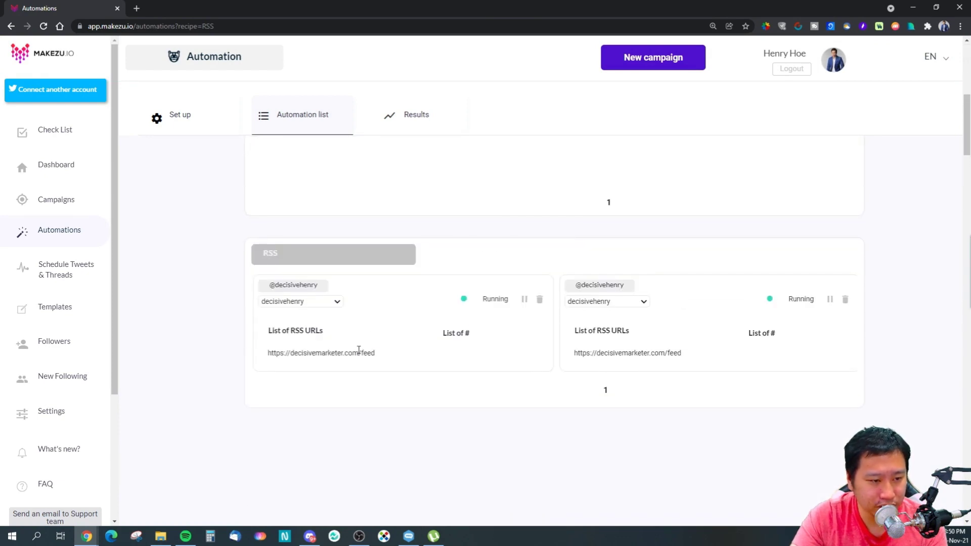
pyautogui.click(844, 301)
pyautogui.scroll(3, 559, 384)
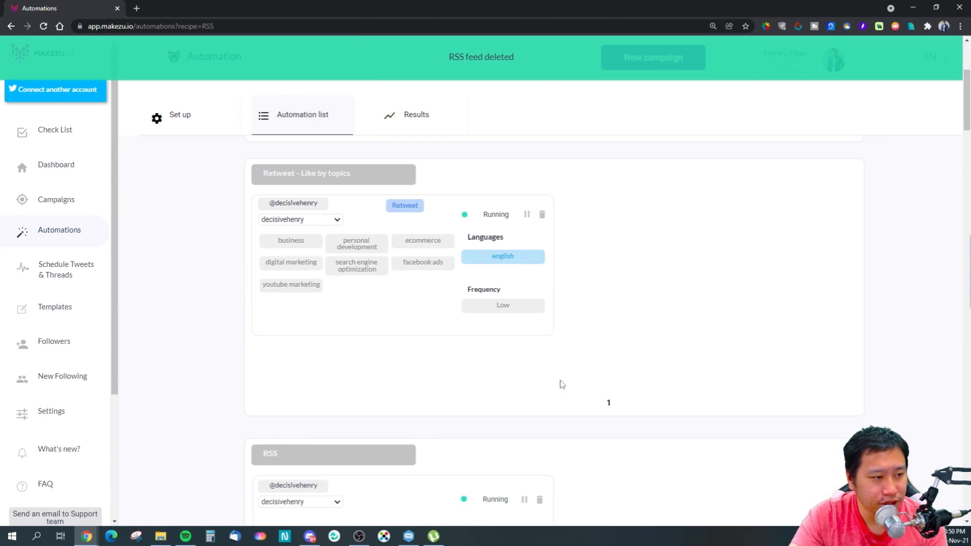
pyautogui.scroll(-4, 319, 321)
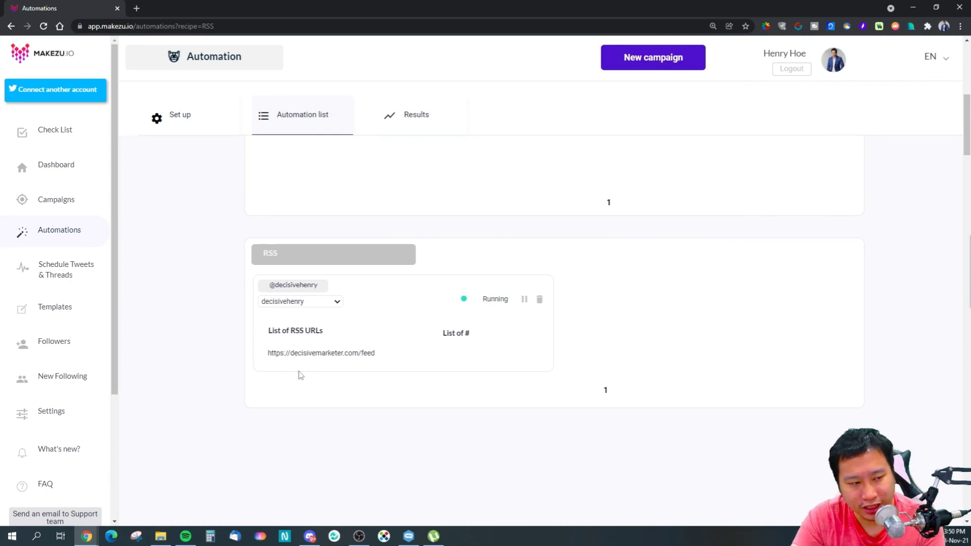
pyautogui.scroll(1, 316, 351)
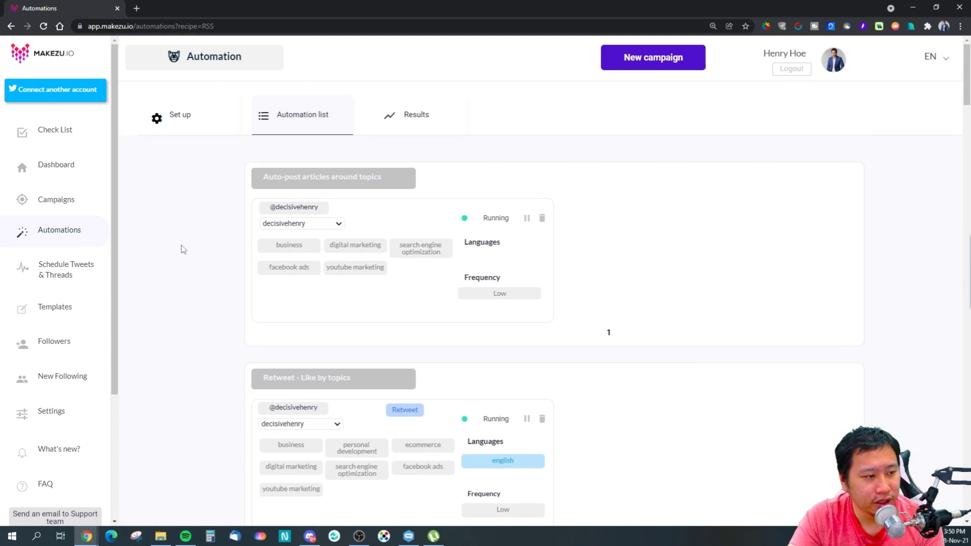
# Step: Open the checklist recipe for auto-retweeting and liking related tweets, and go to its customized topics section
pyautogui.click(66, 129)
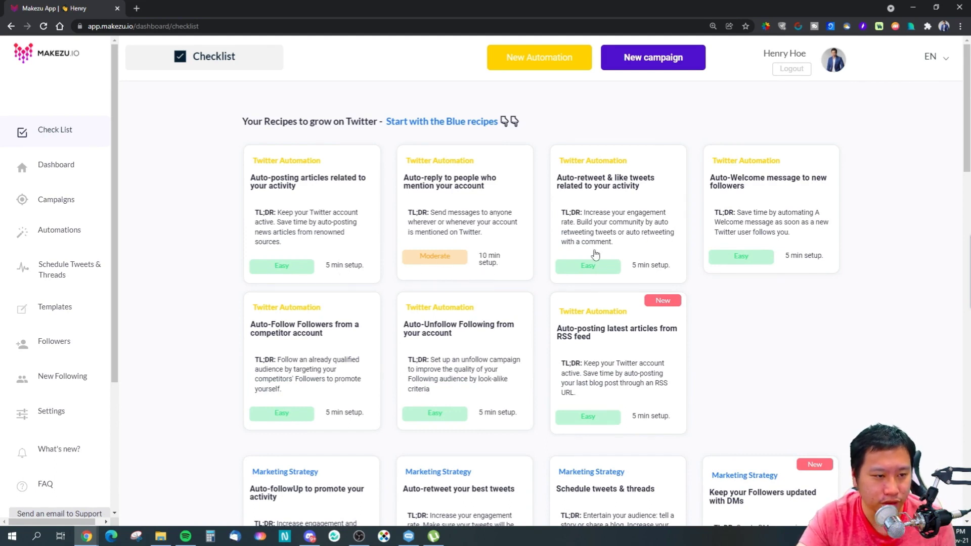
pyautogui.click(585, 275)
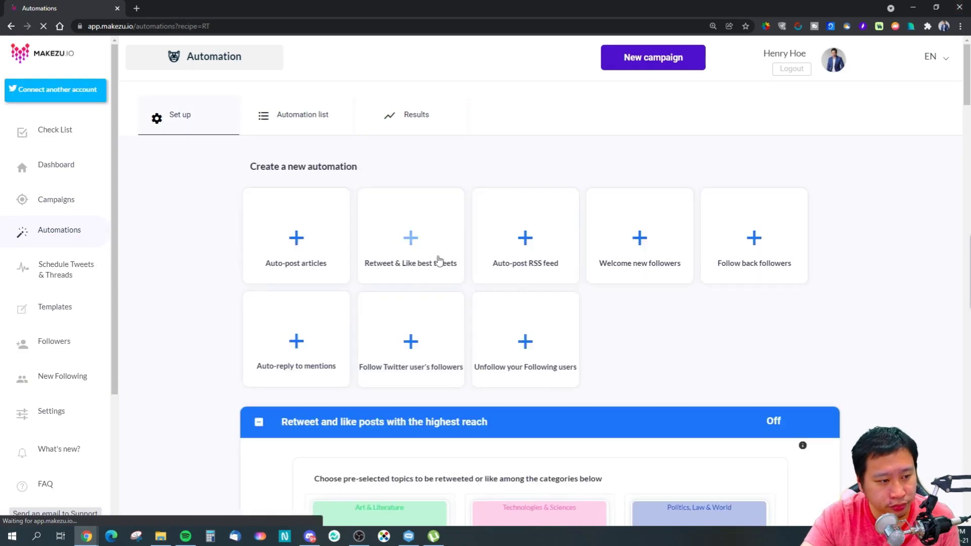
pyautogui.scroll(-7, 773, 373)
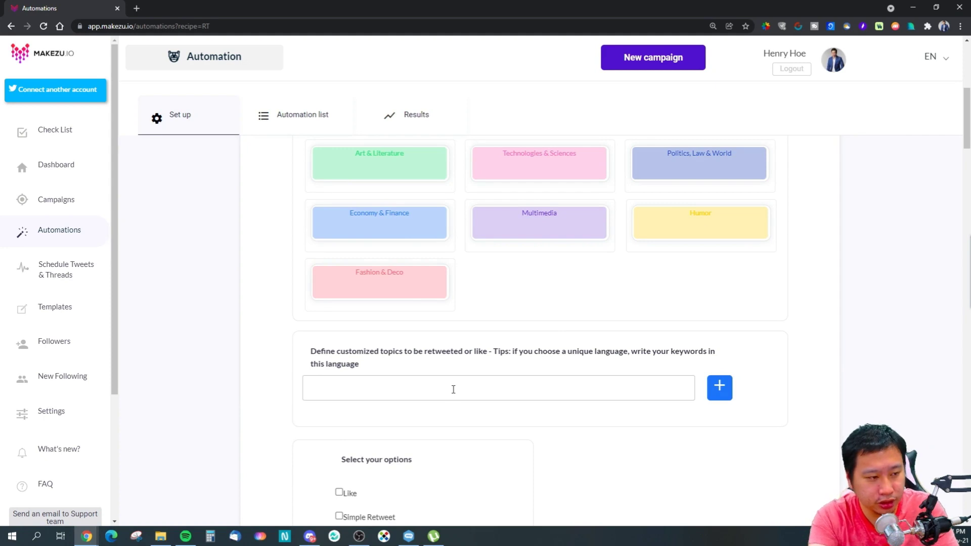
# Step: Review the customized topics section and try out the Like and Simple Retweet options for the retweet automation
pyautogui.scroll(4, 453, 389)
pyautogui.scroll(-4, 453, 389)
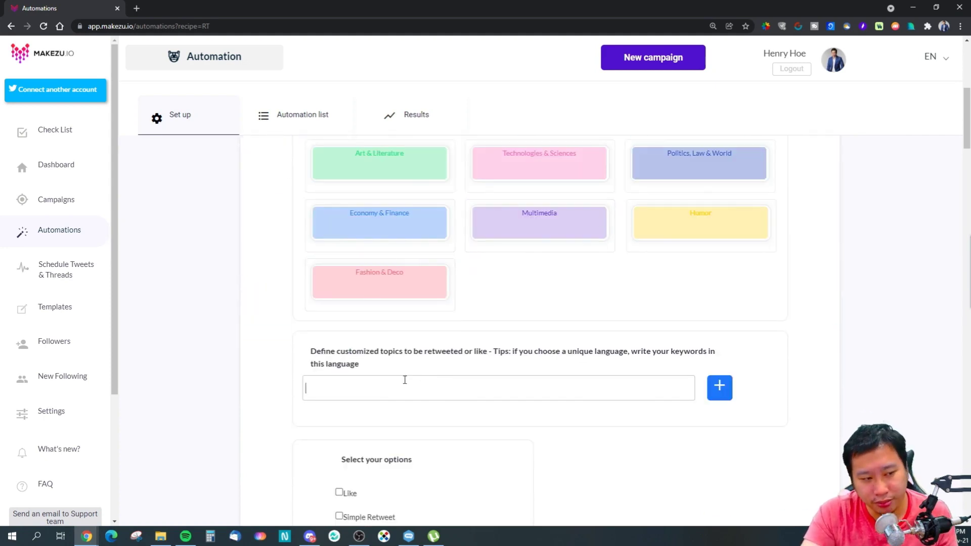
pyautogui.scroll(-3, 542, 380)
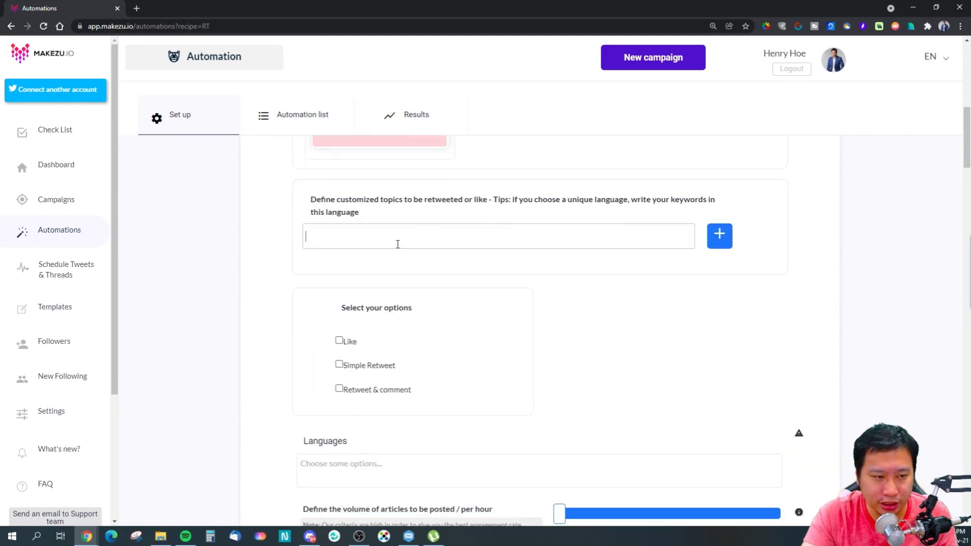
pyautogui.click(356, 243)
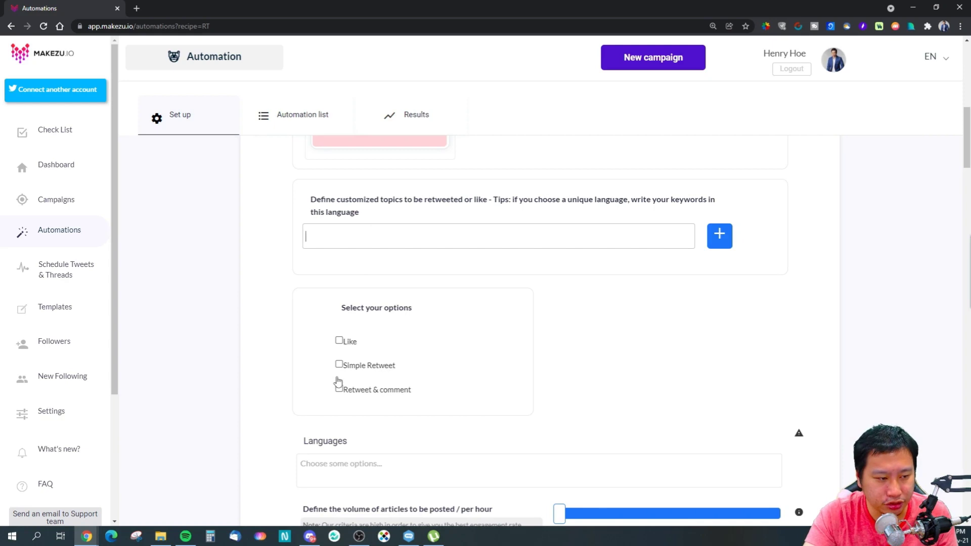
pyautogui.click(340, 341)
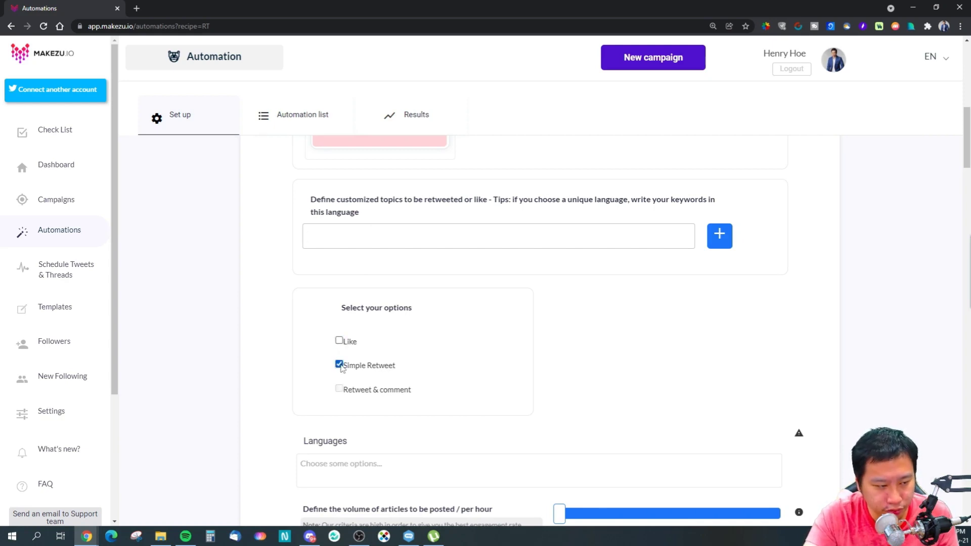
pyautogui.click(339, 364)
pyautogui.click(338, 341)
pyautogui.click(339, 364)
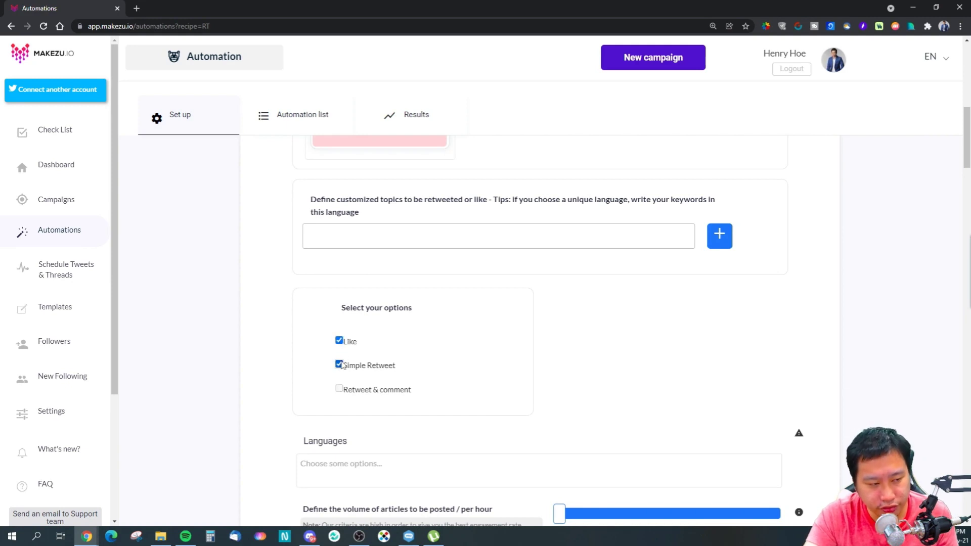
# Step: Switch the automation option to Retweet & comment and add "Great post" as a comment attached to retweets
pyautogui.click(339, 389)
pyautogui.click(339, 389)
pyautogui.click(339, 388)
pyautogui.click(691, 330)
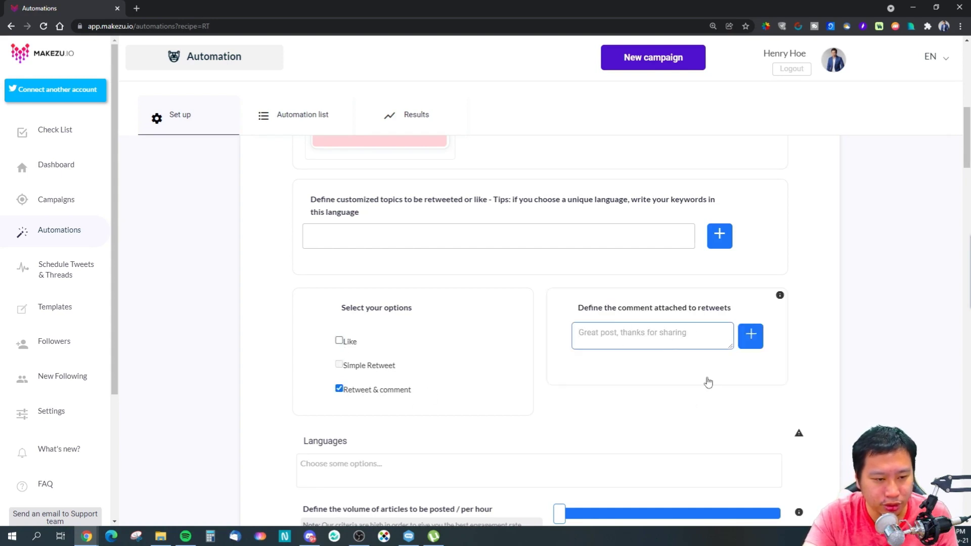
pyautogui.click(746, 369)
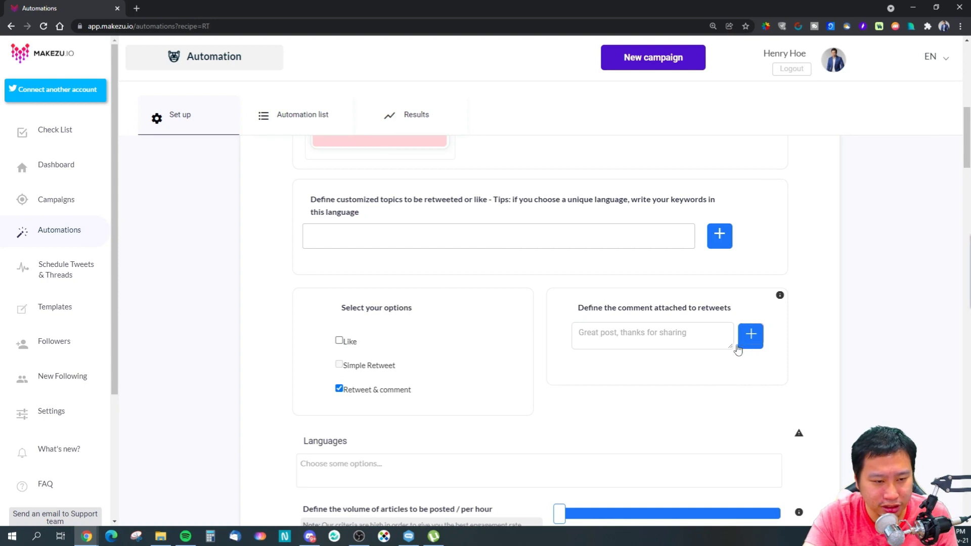
pyautogui.click(687, 340)
pyautogui.write('Great post')
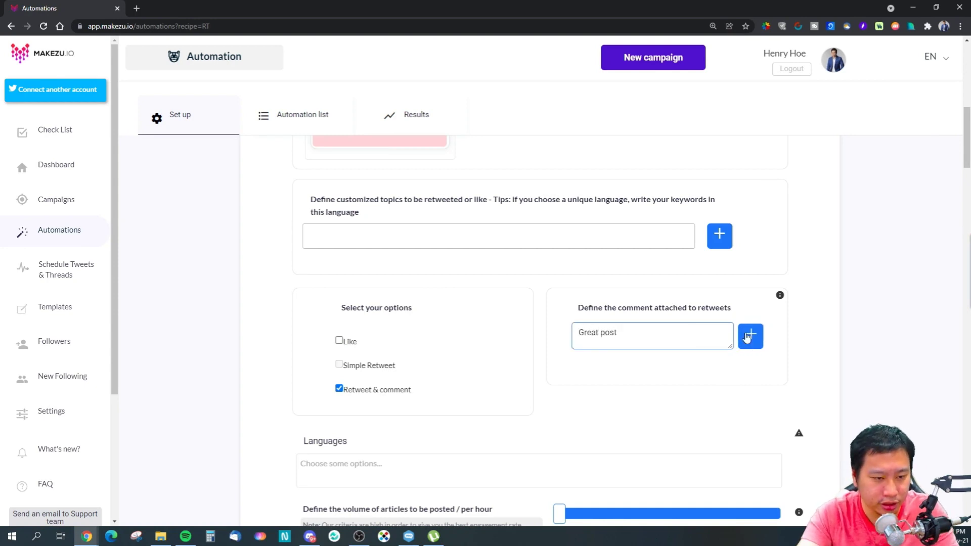
pyautogui.click(747, 337)
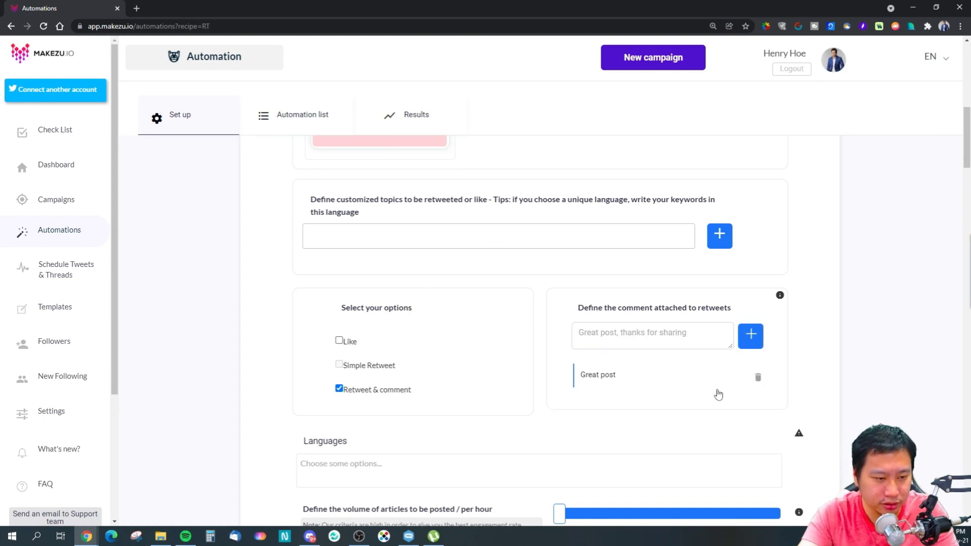
# Step: Delete the "Great post" comment and deselect the Retweet & comment option
pyautogui.click(688, 336)
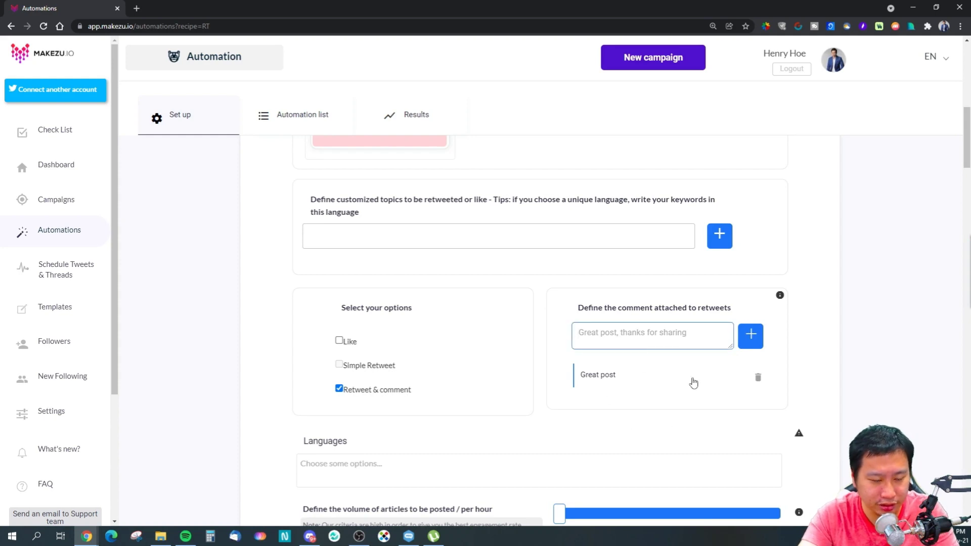
pyautogui.click(758, 377)
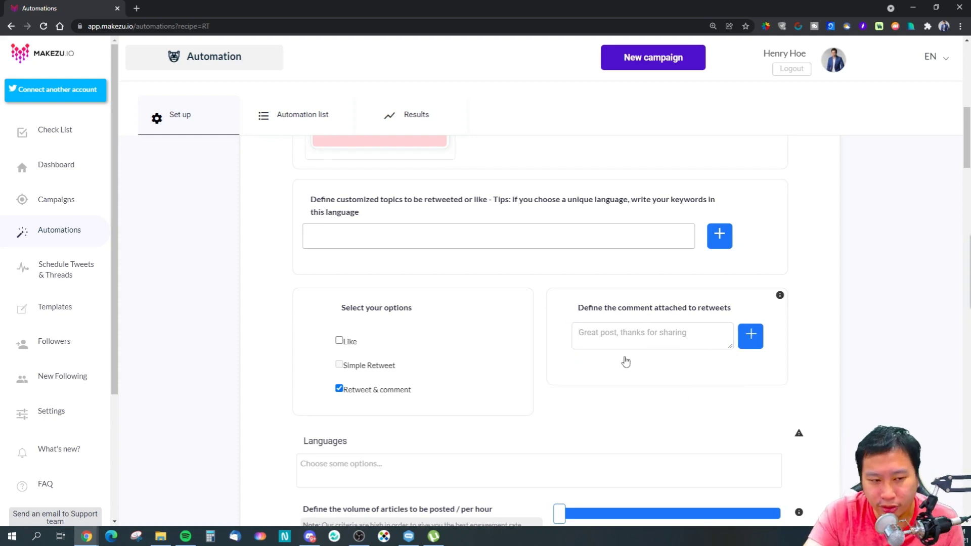
pyautogui.click(339, 388)
# Step: Examine the language choices, hourly volume setting and Twitter account selection of the retweet and like automation
pyautogui.scroll(-1, 349, 392)
pyautogui.scroll(-2, 353, 394)
pyautogui.click(395, 333)
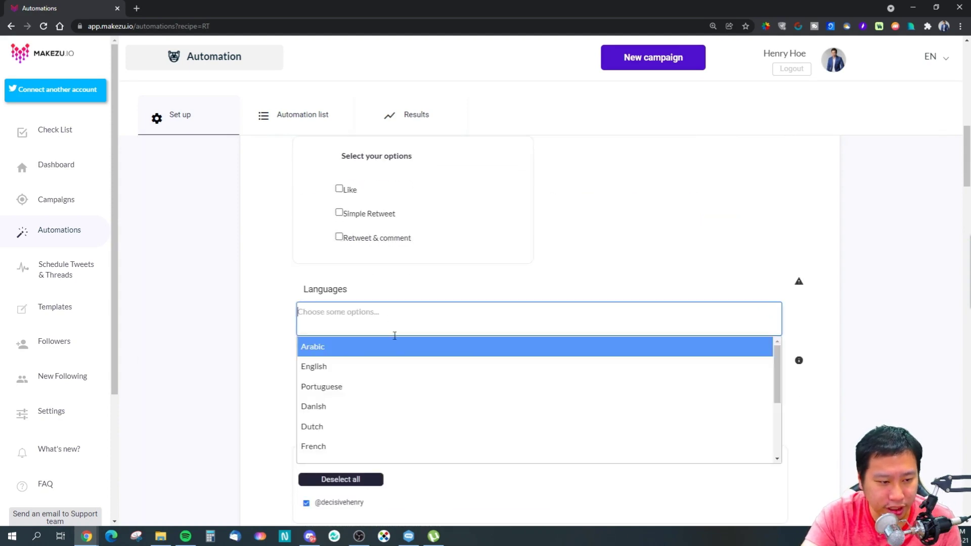
pyautogui.click(949, 263)
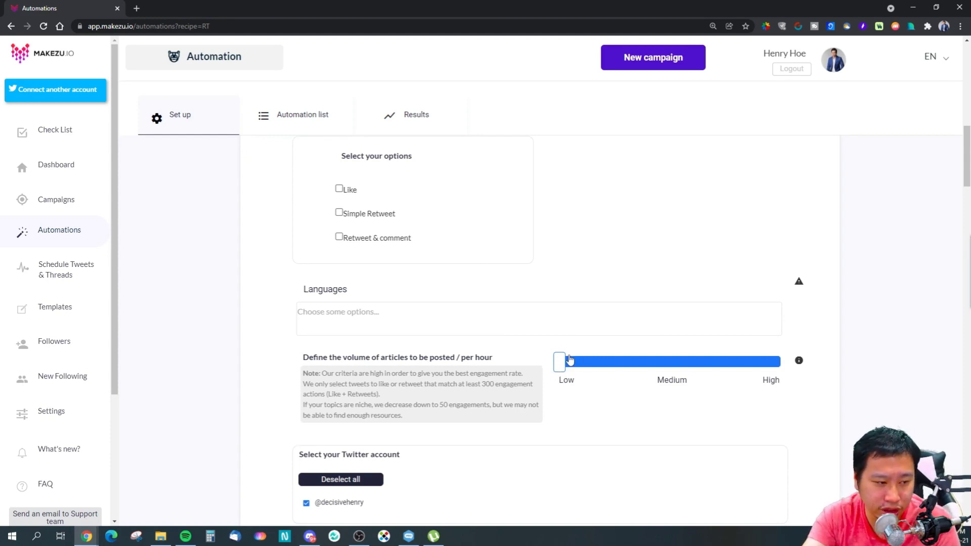
pyautogui.scroll(-2, 422, 406)
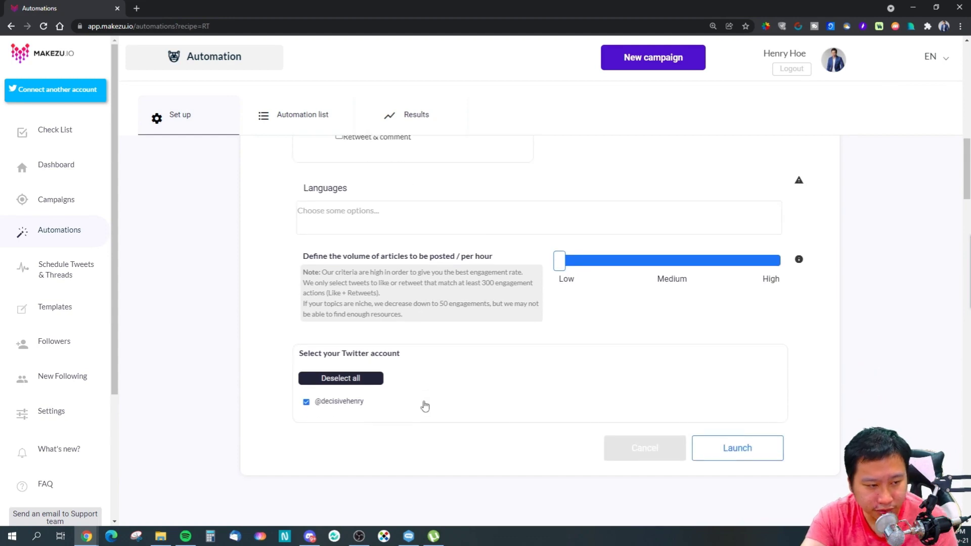
# Step: Open the Welcome new followers automation and review its direct message and URL settings
pyautogui.scroll(10, 551, 407)
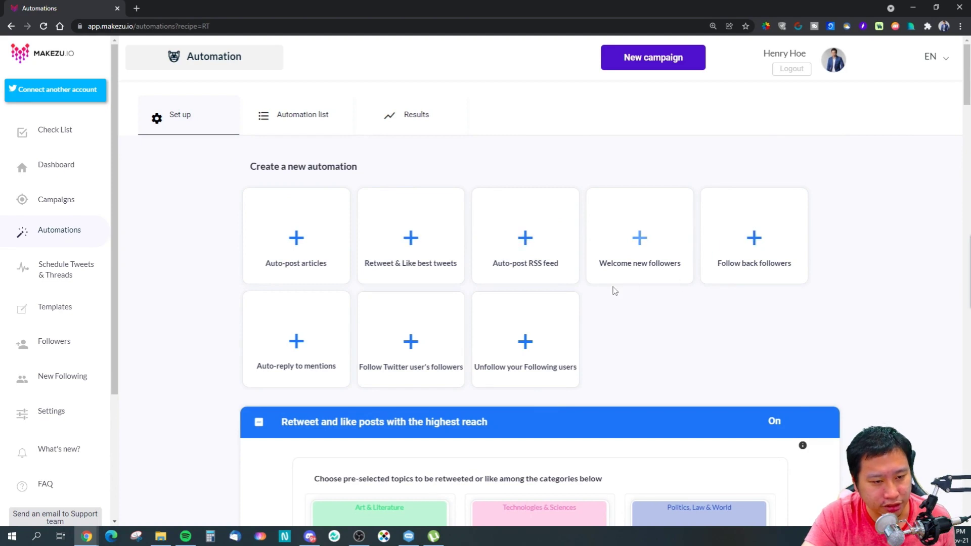
pyautogui.click(645, 262)
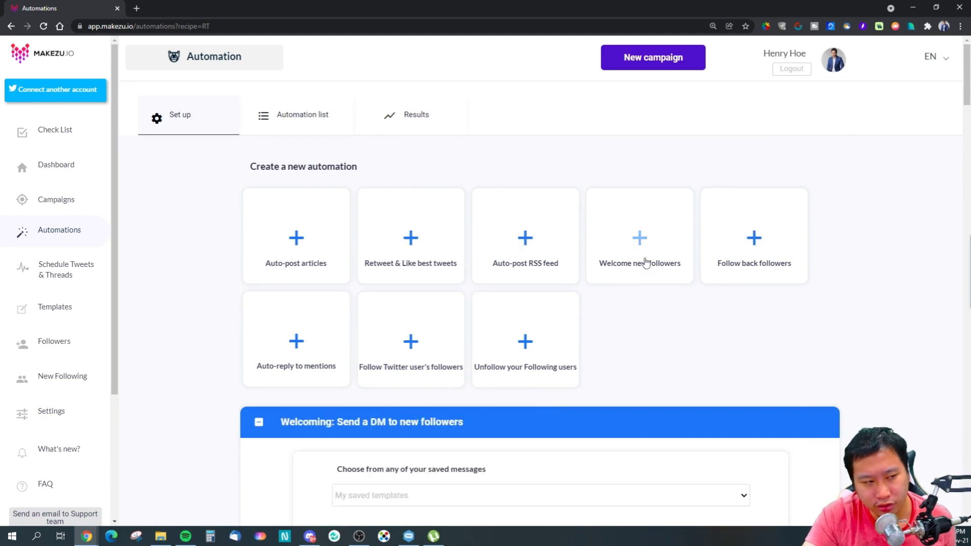
pyautogui.scroll(-4, 477, 411)
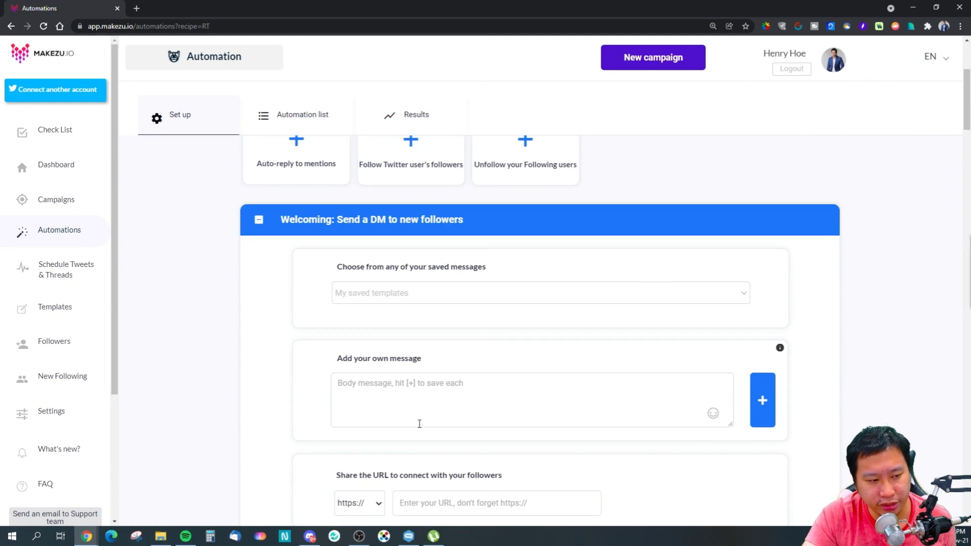
pyautogui.scroll(-3, 609, 439)
# Step: Open the Follow back followers automation and review its minimum followers and account settings
pyautogui.scroll(7, 624, 440)
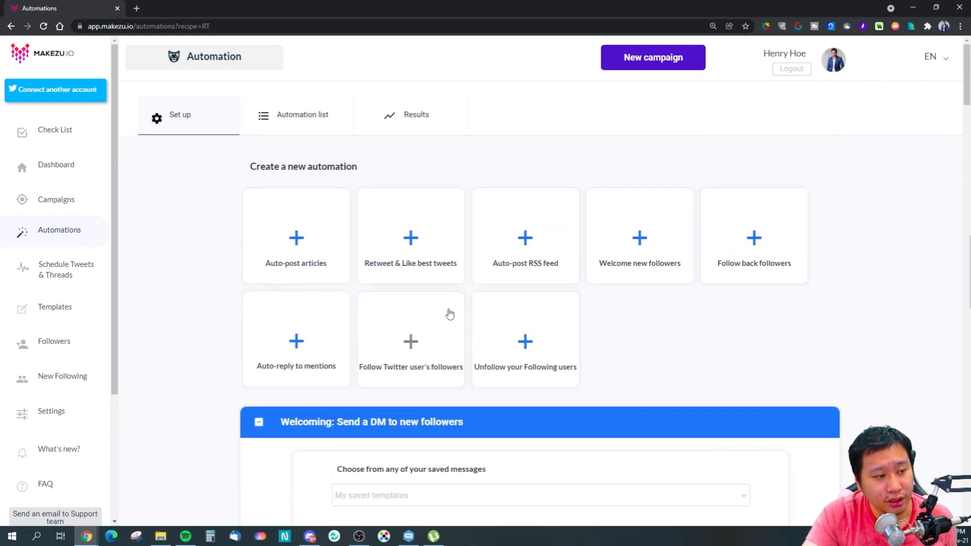
pyautogui.click(778, 251)
pyautogui.scroll(-3, 526, 414)
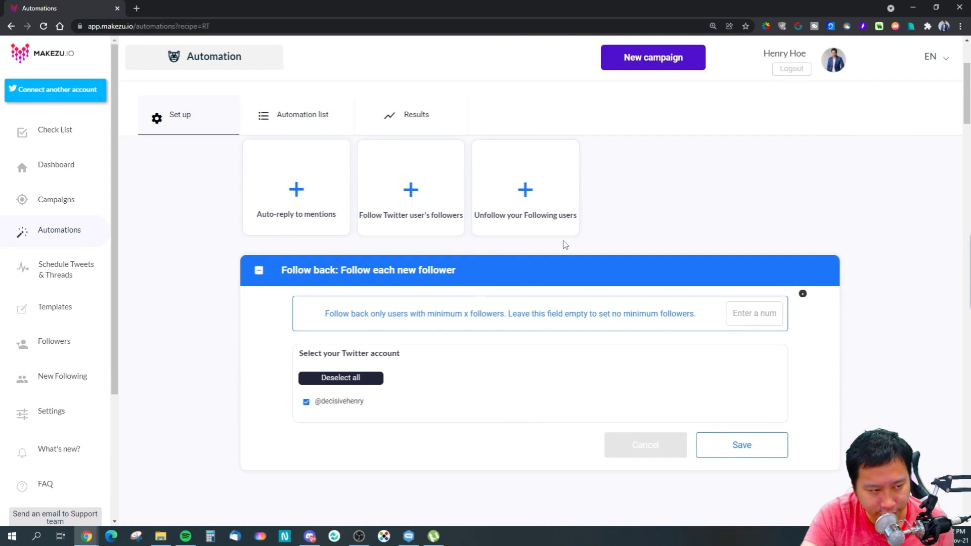
# Step: Open the Auto-reply to mentions automation and review its account, saved template and own message settings
pyautogui.scroll(2, 565, 245)
pyautogui.click(296, 290)
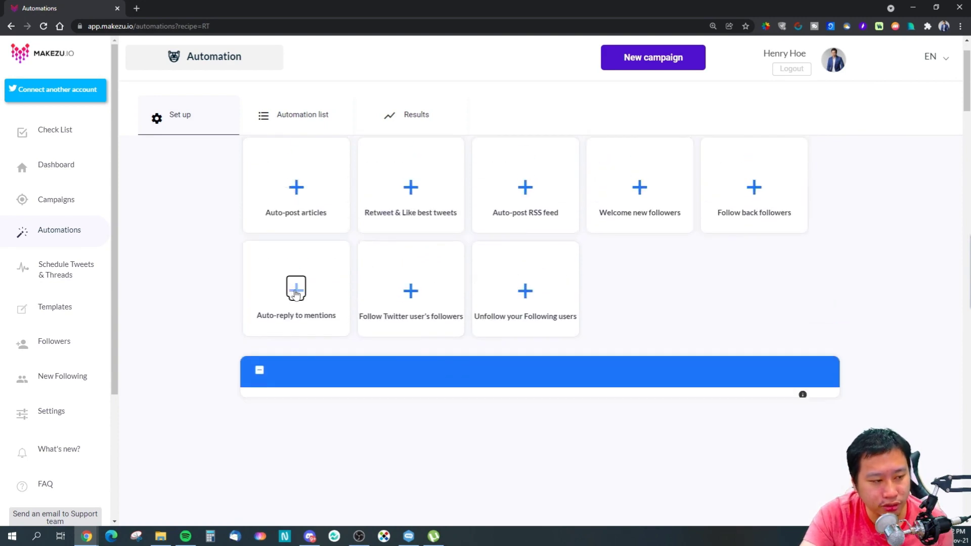
pyautogui.scroll(-3, 435, 402)
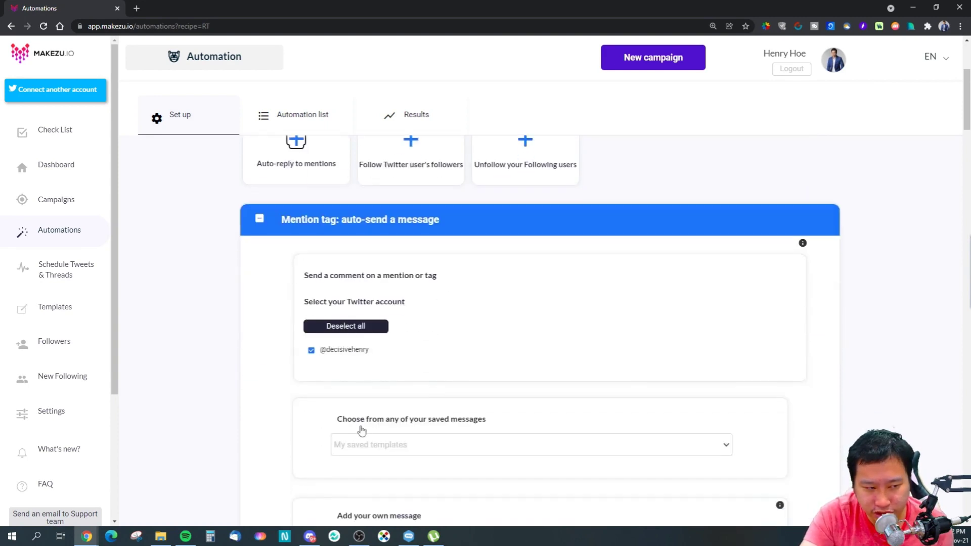
pyautogui.scroll(-4, 362, 431)
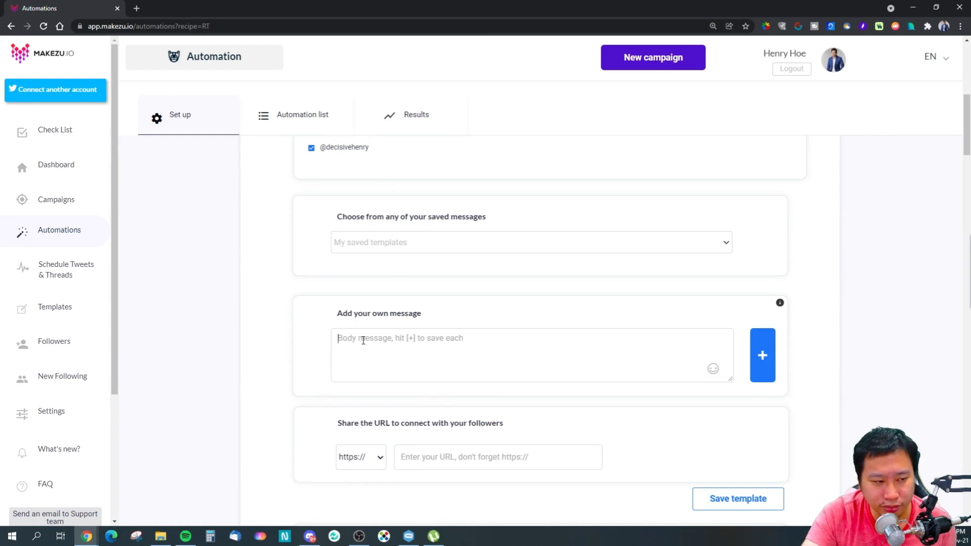
# Step: Open the Follow Twitter user's followers automation and review its username field, follow limits note and audience criteria
pyautogui.scroll(6, 329, 342)
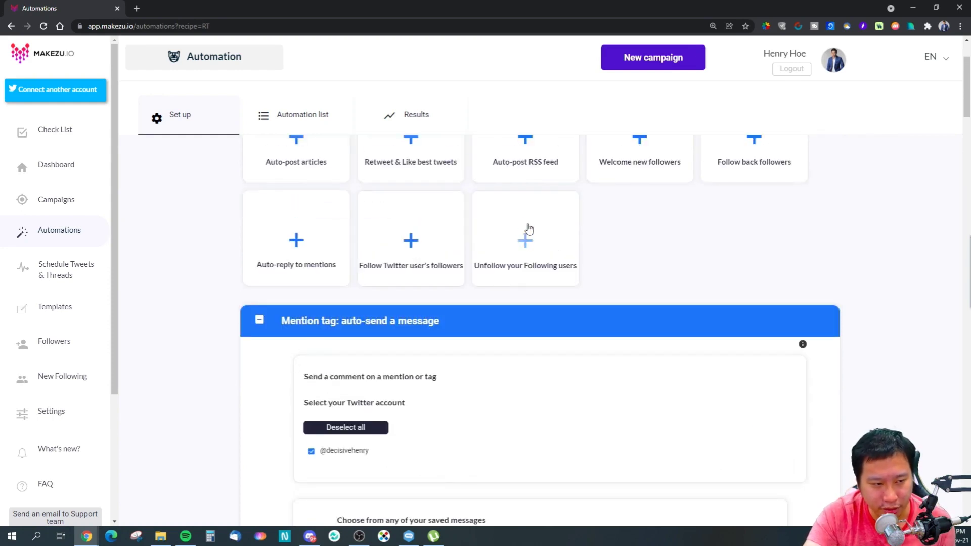
pyautogui.click(410, 231)
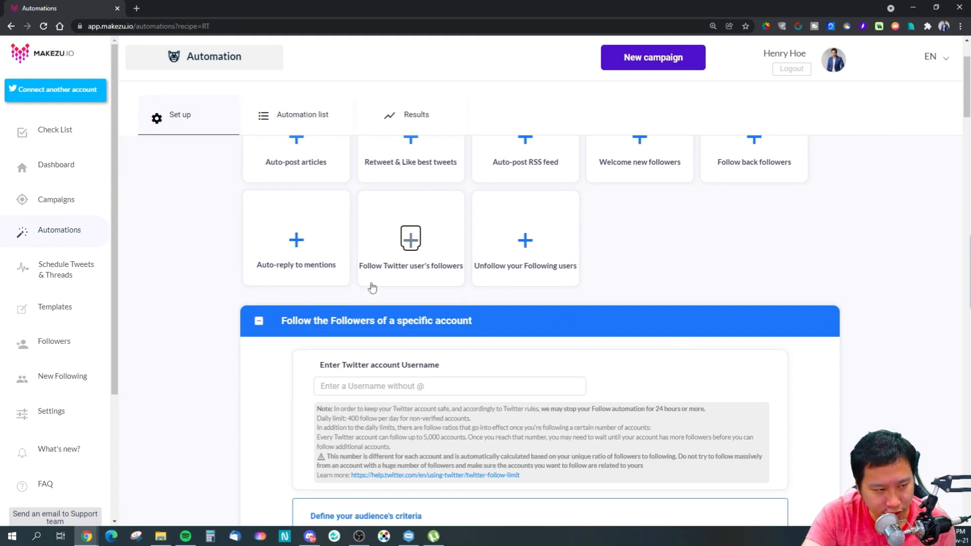
pyautogui.click(375, 383)
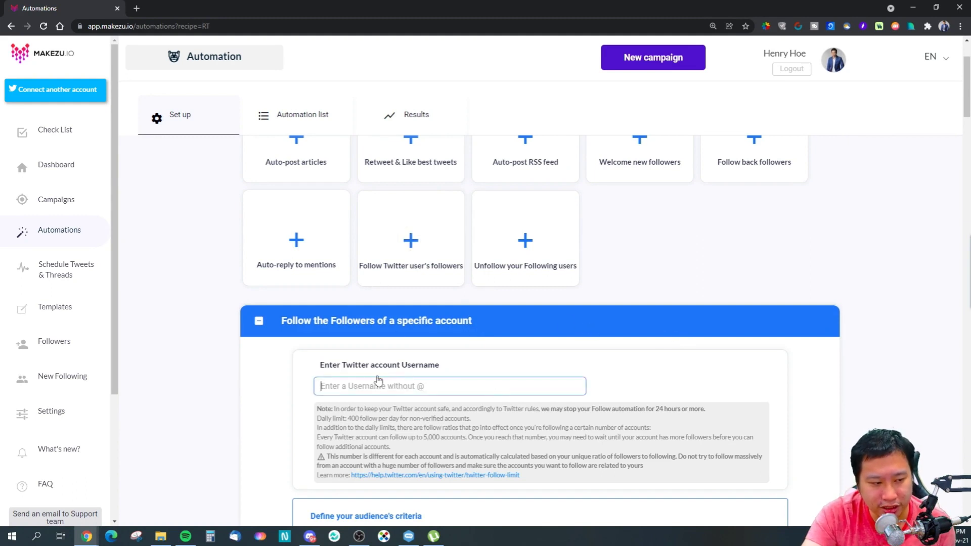
pyautogui.scroll(-4, 458, 404)
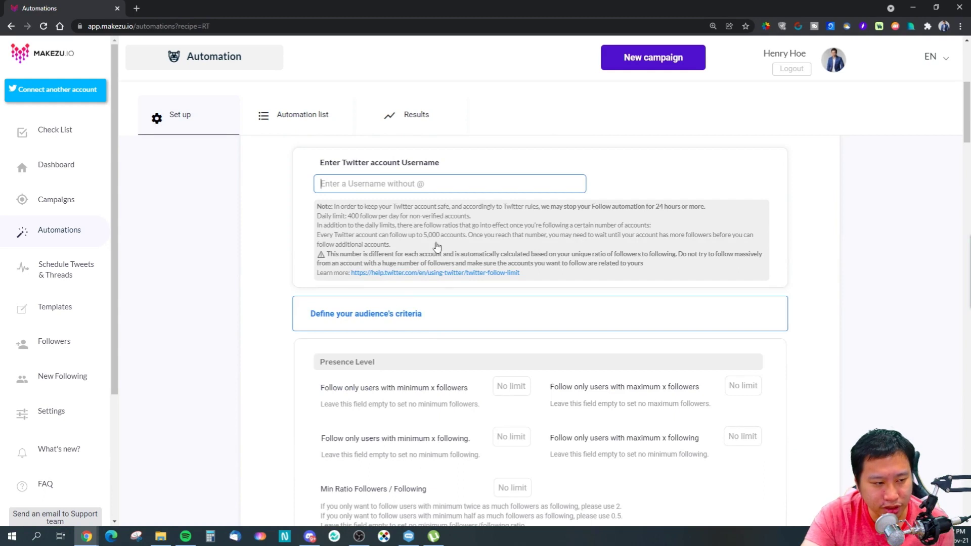
# Step: Open the setup form of the Unfollow your Following users automation
pyautogui.scroll(2, 379, 341)
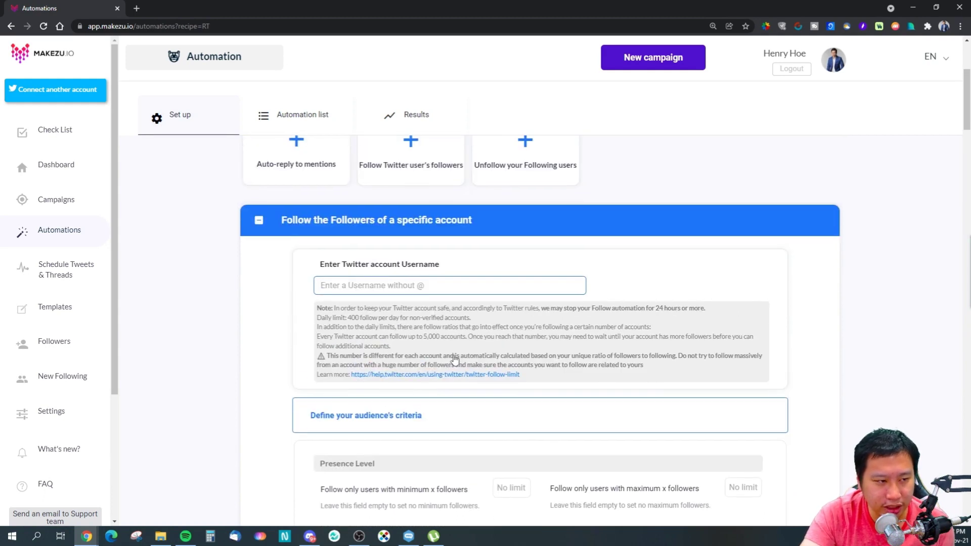
pyautogui.scroll(3, 458, 361)
pyautogui.click(547, 306)
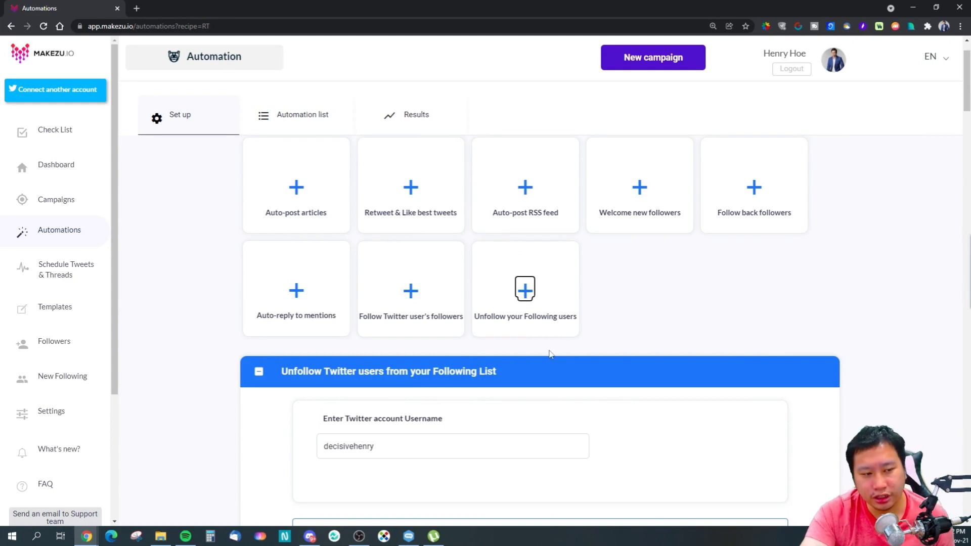
# Step: Open the Auto-post articles automation and review its topic categories, customized topics, languages and posting volume settings
pyautogui.scroll(1, 518, 344)
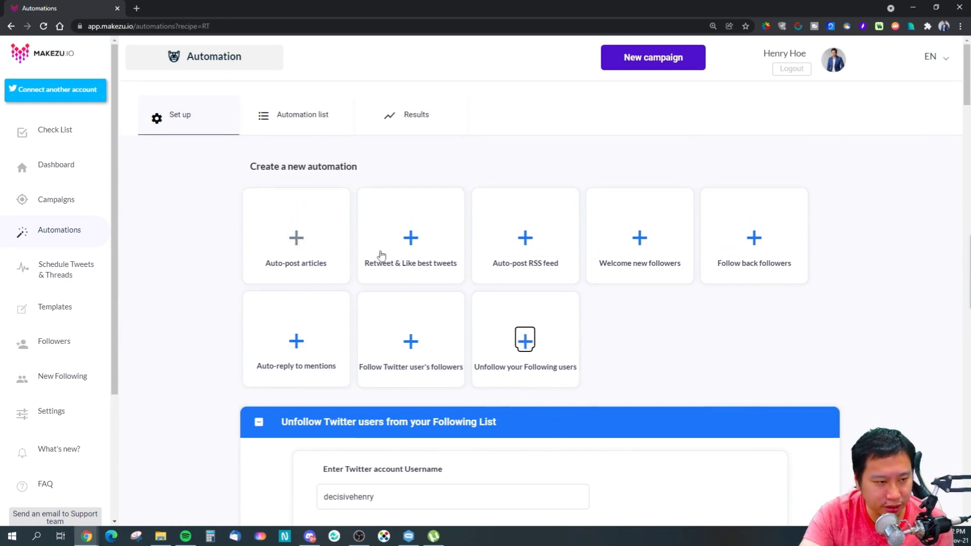
pyautogui.click(296, 244)
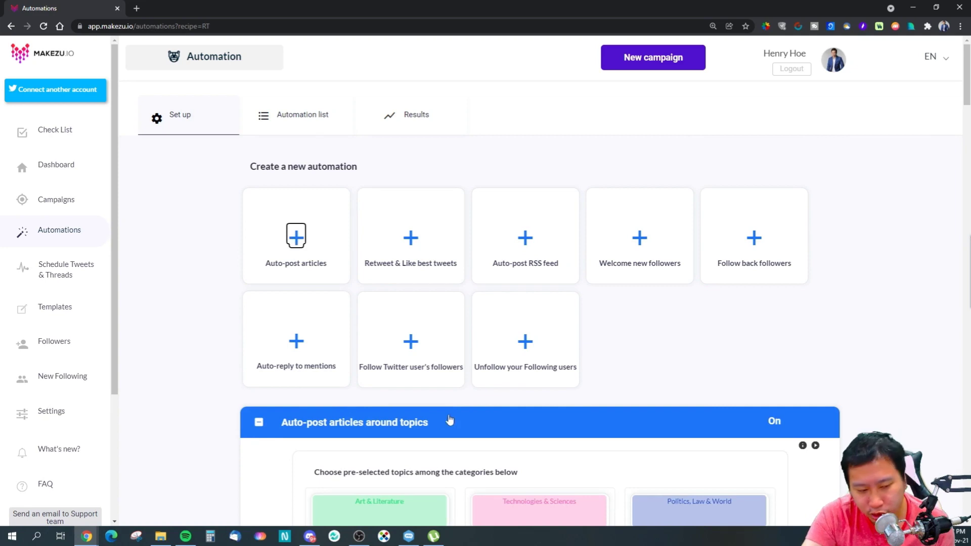
pyautogui.scroll(-7, 449, 420)
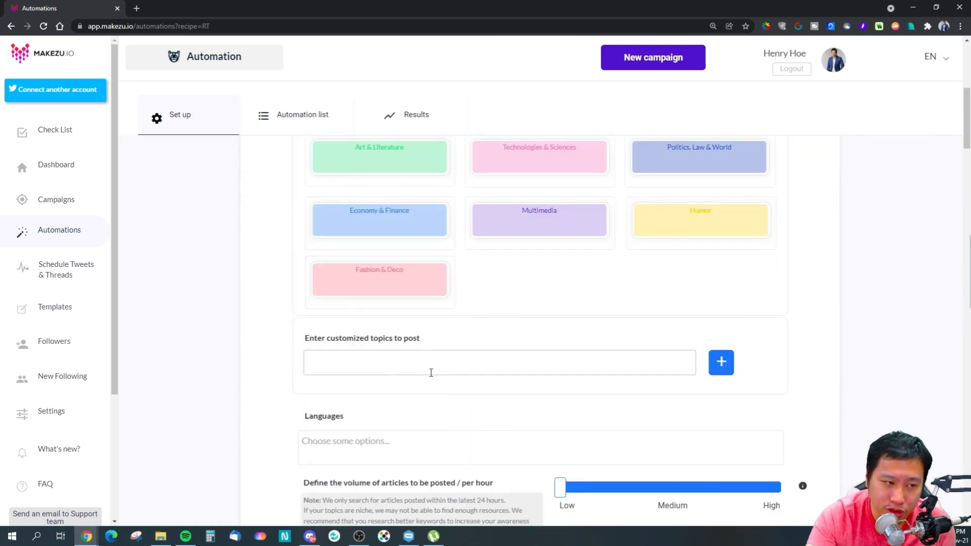
pyautogui.scroll(-2, 427, 373)
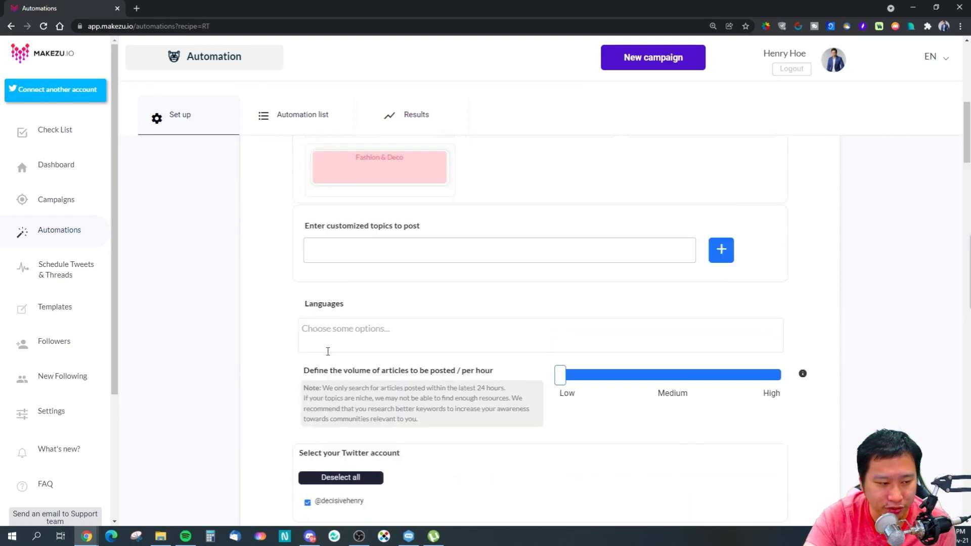
# Step: Return to the checklist and look through the Twitter growth recipes down to the Marketing Strategy ones
pyautogui.scroll(9, 327, 350)
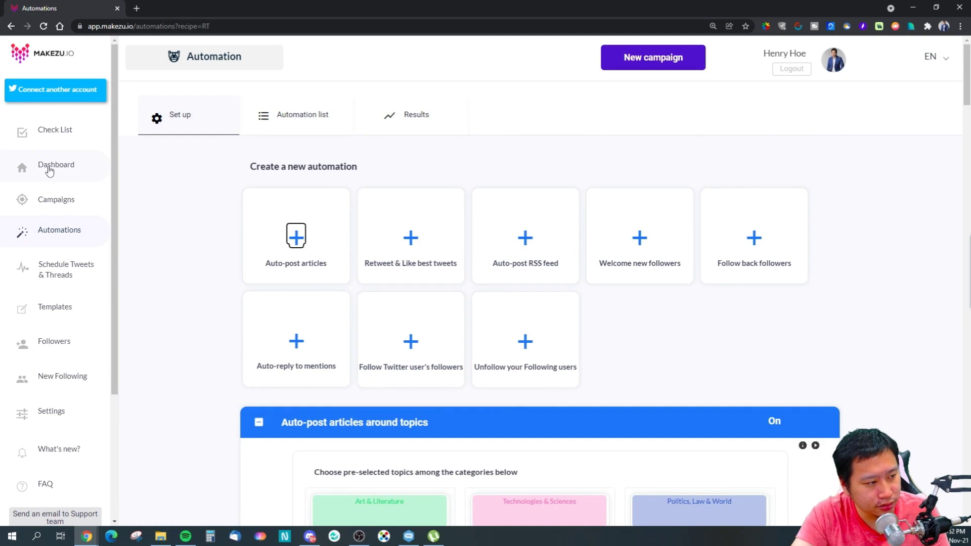
pyautogui.click(66, 141)
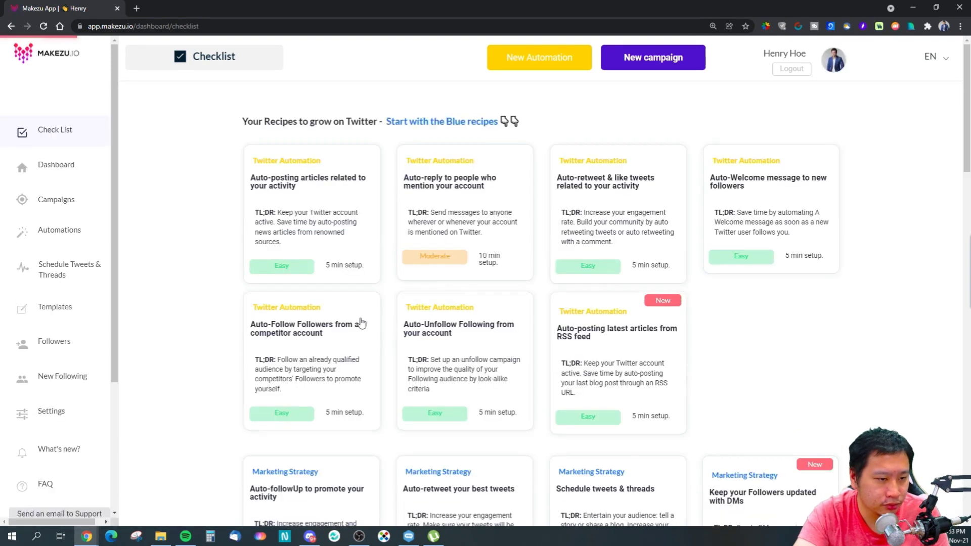
pyautogui.scroll(-4, 357, 321)
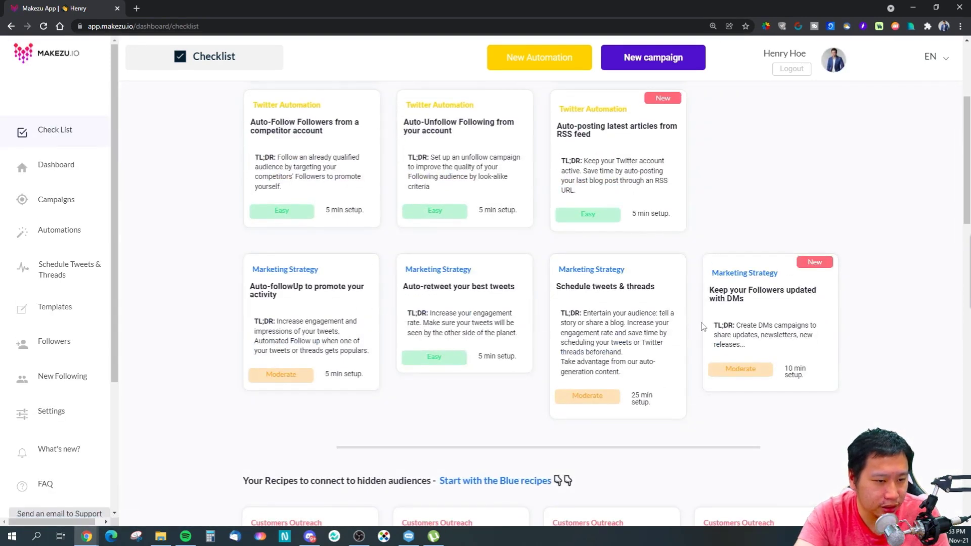
# Step: From the Auto-follow people who express a need recipe, start a personalized DM campaign with the US language option that targets a need
pyautogui.scroll(-1, 627, 402)
pyautogui.scroll(-6, 634, 400)
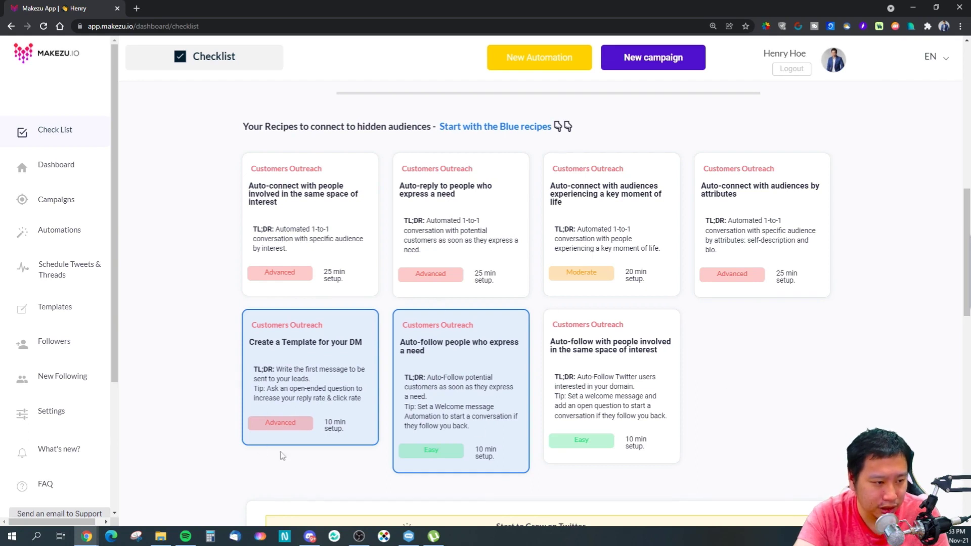
pyautogui.click(415, 456)
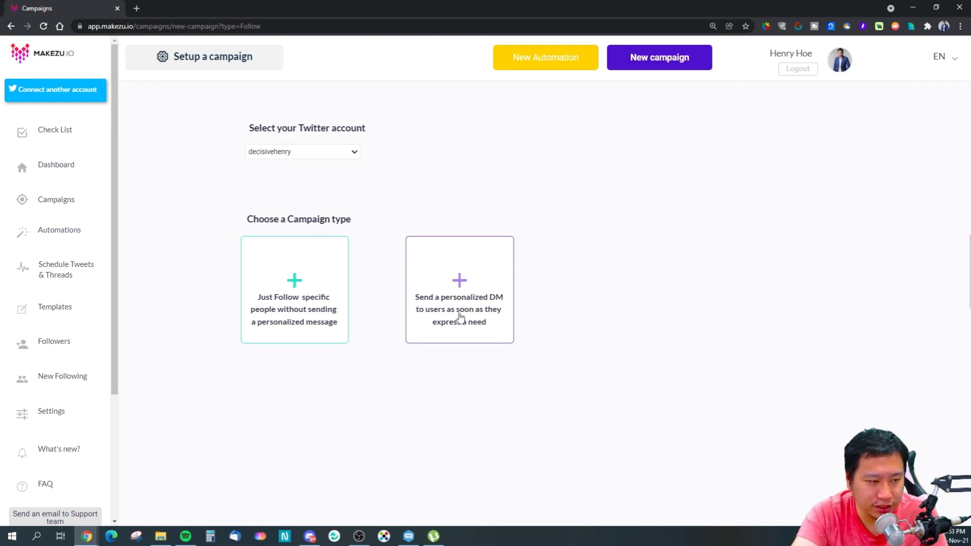
pyautogui.click(461, 280)
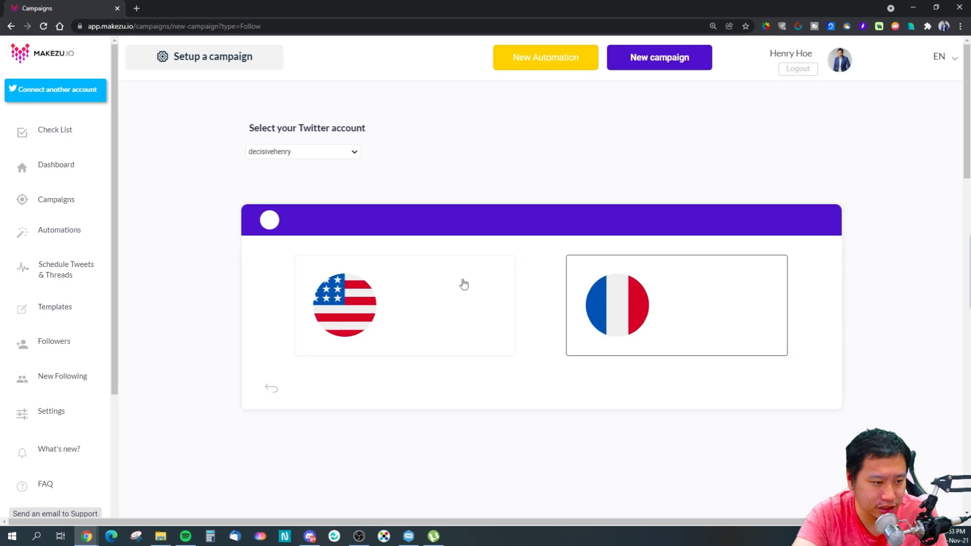
pyautogui.click(410, 336)
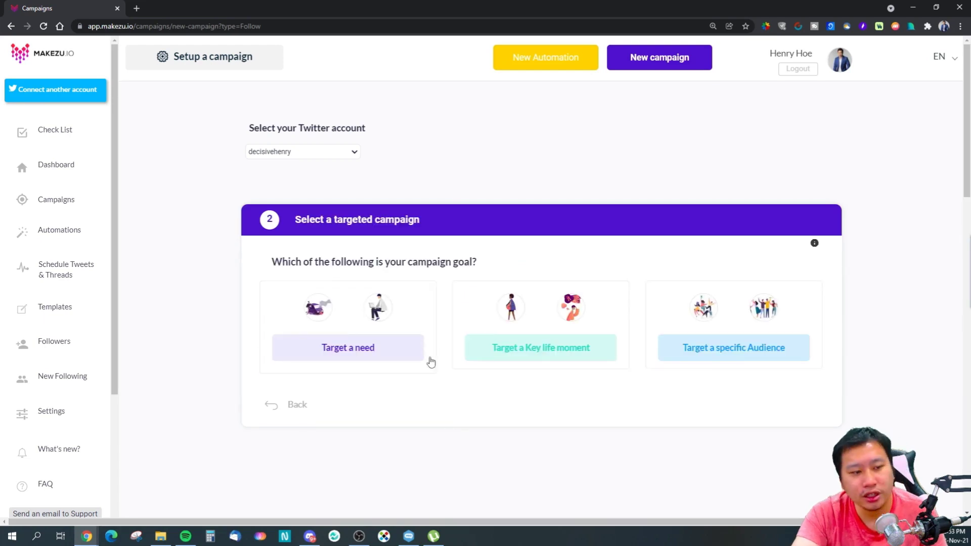
pyautogui.click(397, 352)
pyautogui.click(306, 399)
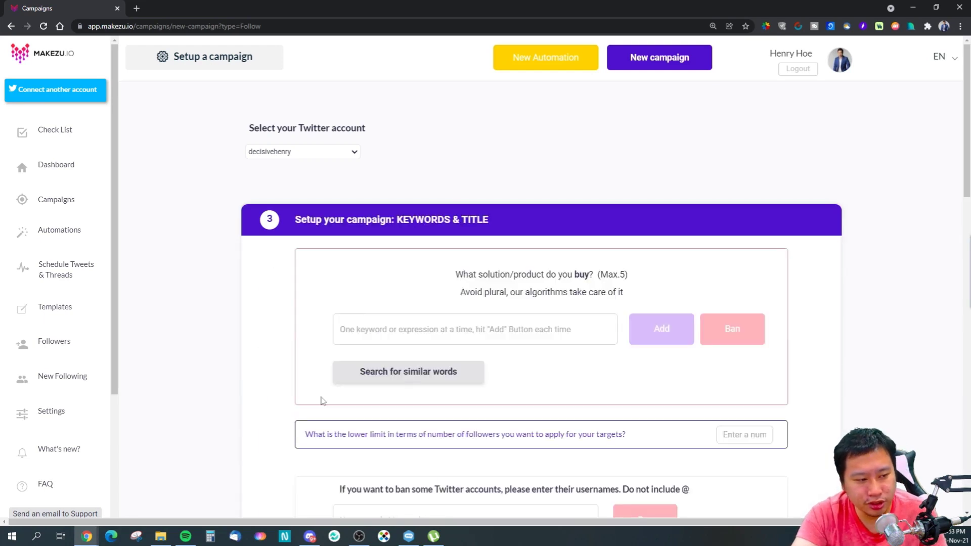
# Step: Review the need campaign's keyword, follower limit, account ban and campaign name fields
pyautogui.scroll(-3, 385, 351)
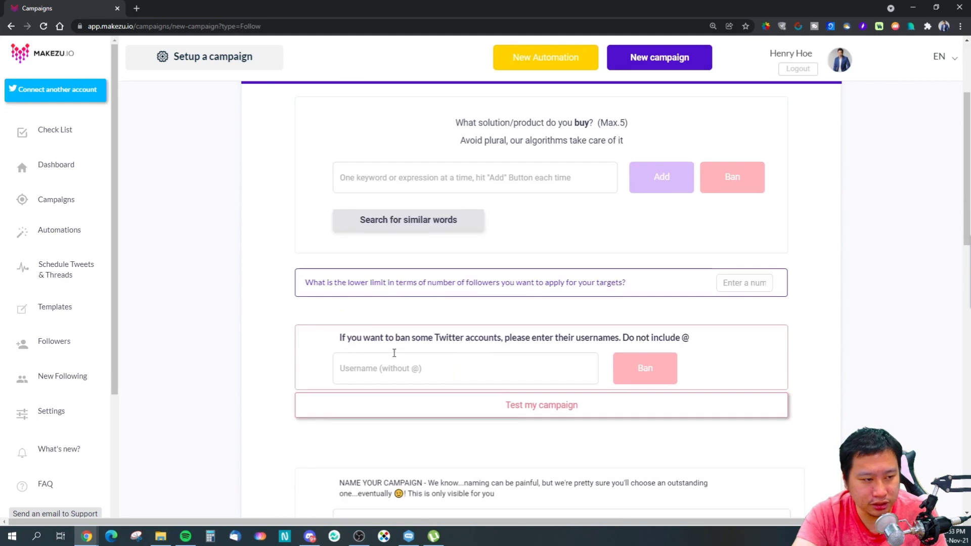
pyautogui.scroll(2, 416, 262)
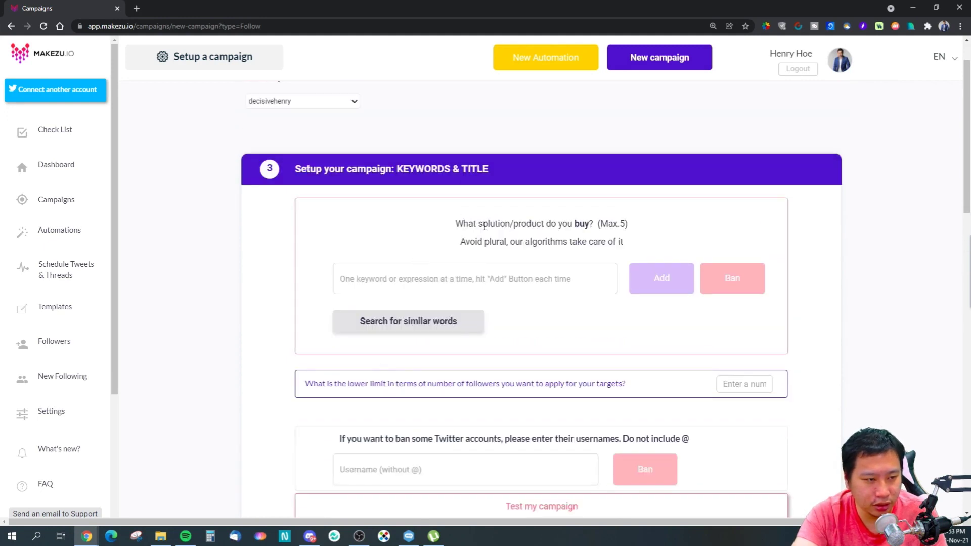
pyautogui.click(498, 276)
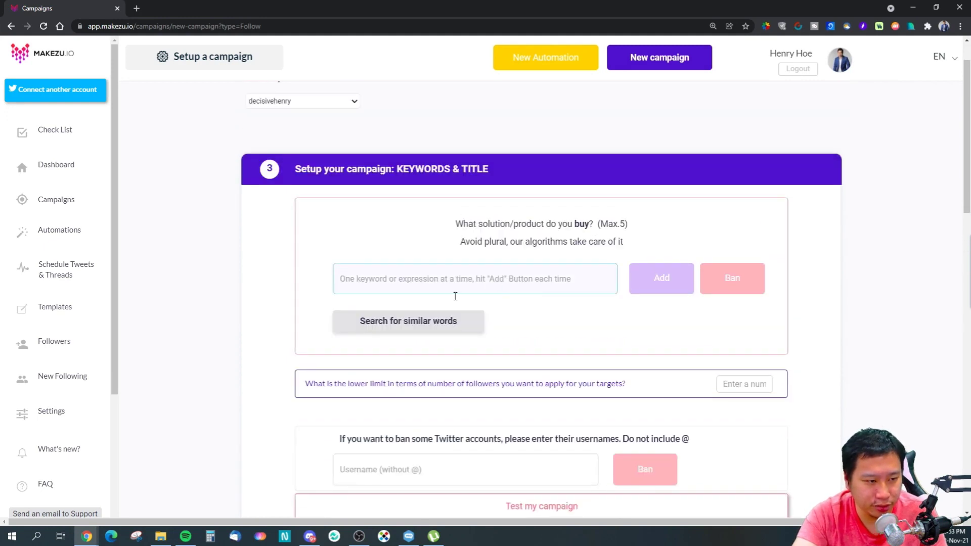
pyautogui.scroll(-3, 485, 424)
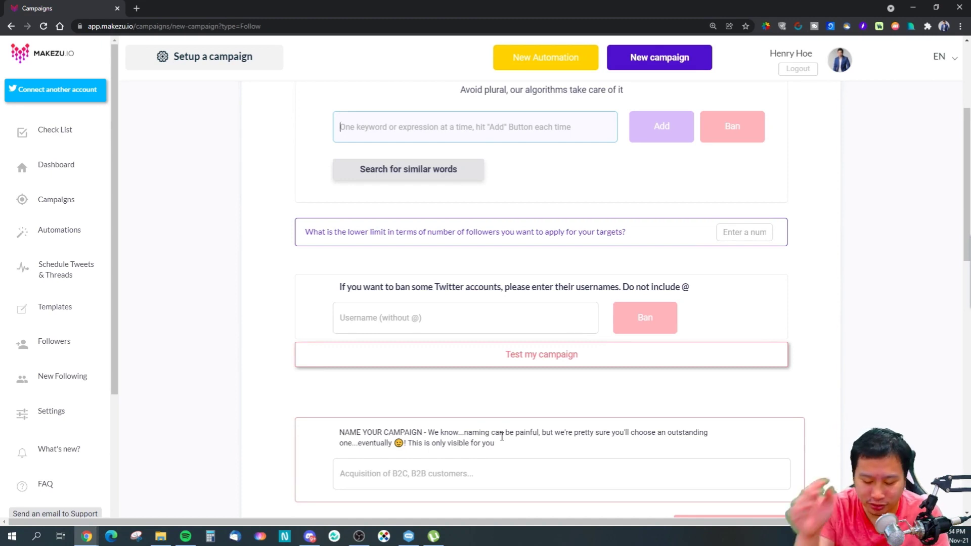
pyautogui.scroll(3, 404, 217)
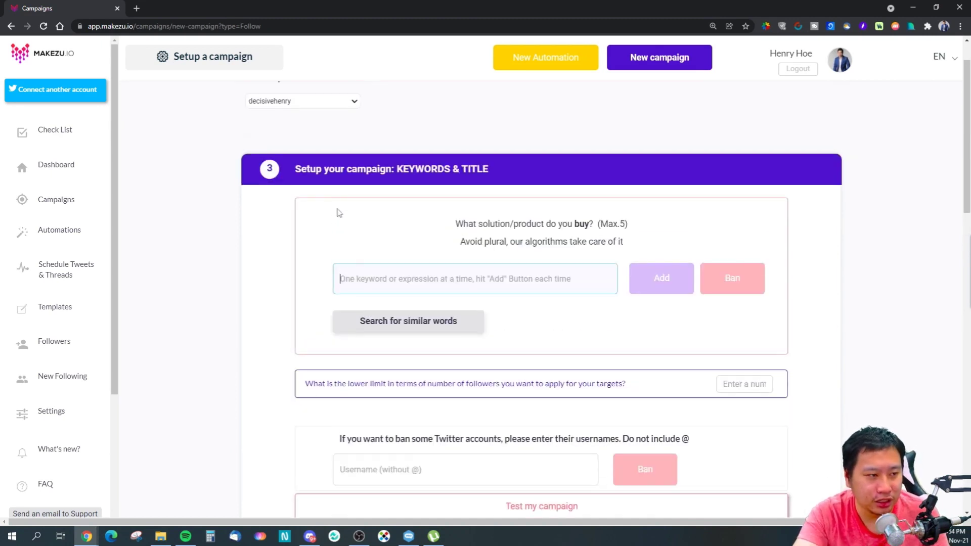
# Step: Return to the checklist, start a personalized DM campaign from the same-space-of-interest recipe and examine the key life moment targets
pyautogui.click(11, 25)
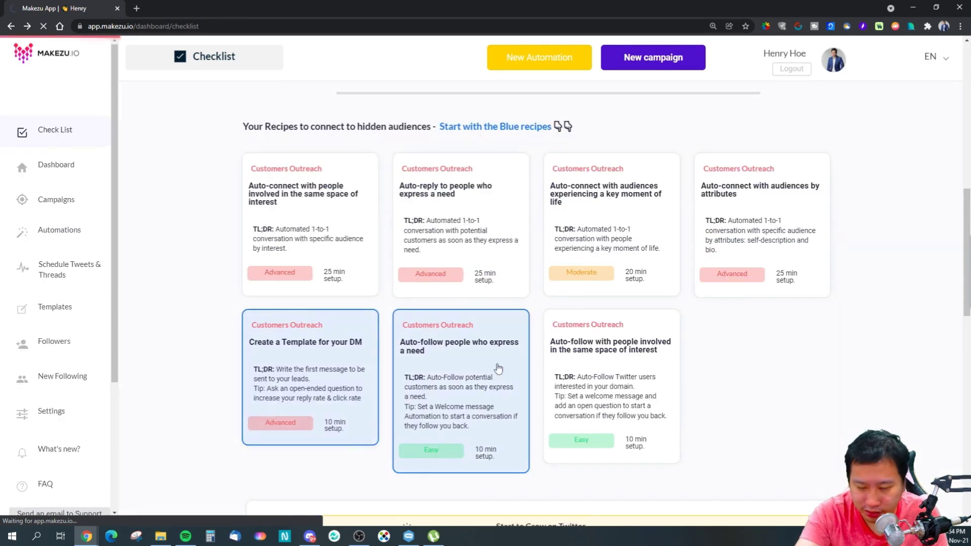
pyautogui.click(590, 337)
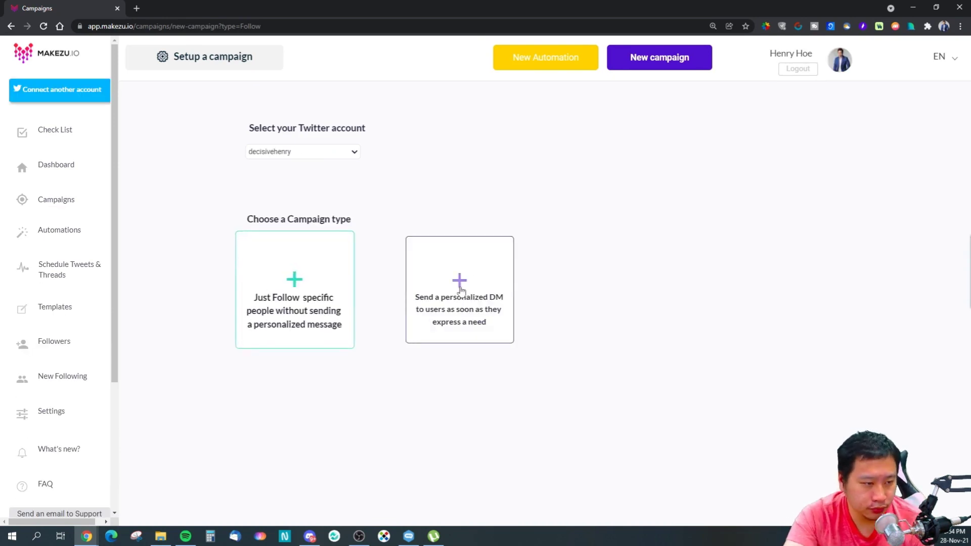
pyautogui.click(461, 289)
pyautogui.click(502, 293)
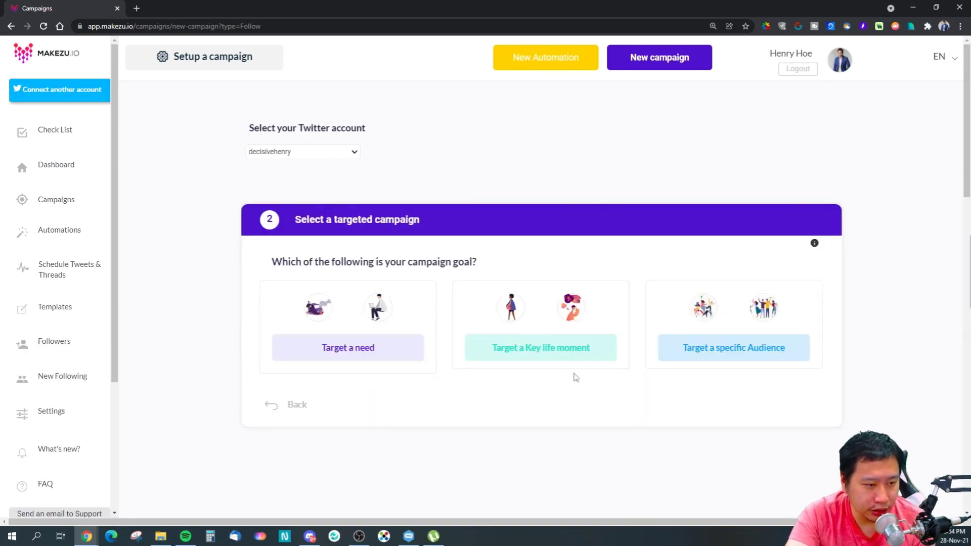
pyautogui.click(561, 349)
pyautogui.scroll(-4, 562, 350)
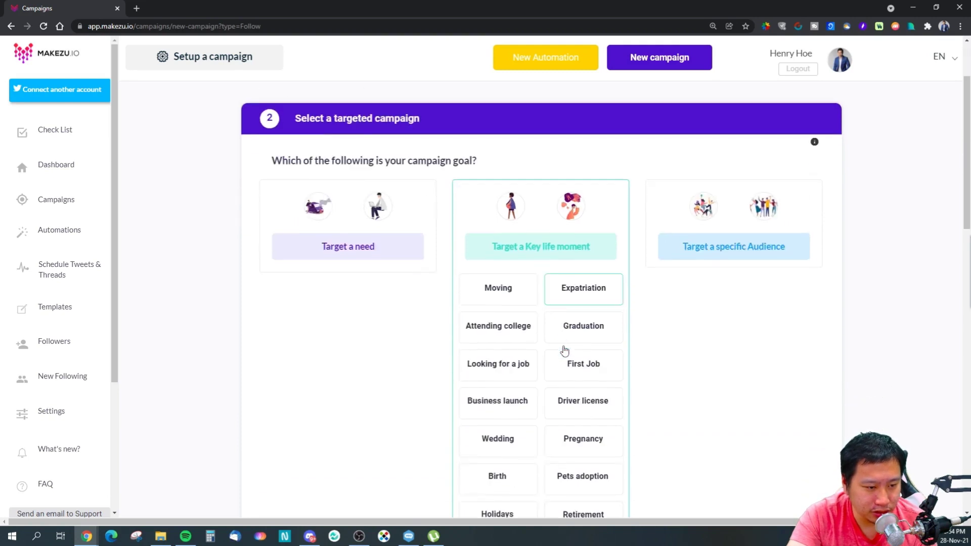
pyautogui.scroll(1, 484, 371)
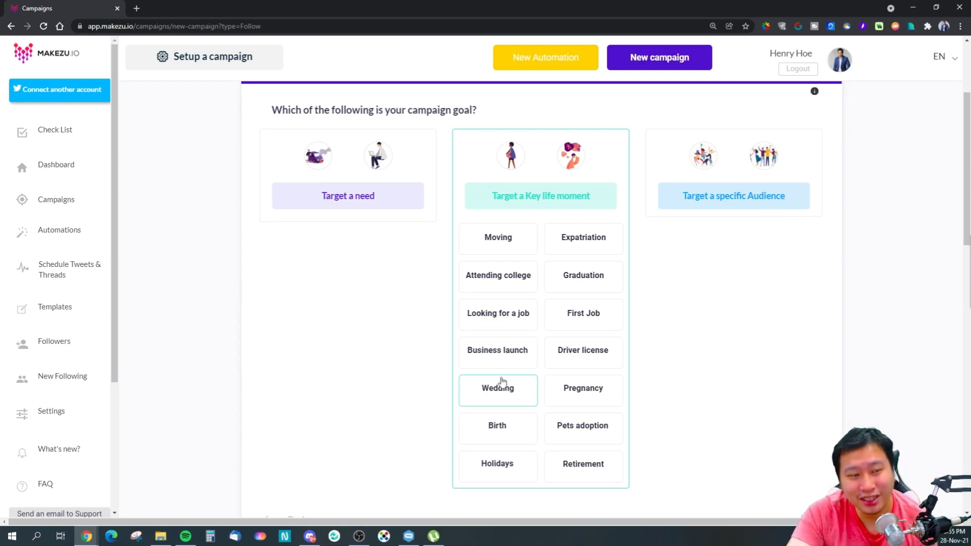
# Step: Target a specific audience of people who define themselves a certain way and review the campaign's keyword, follower limit and bio-only settings
pyautogui.click(763, 194)
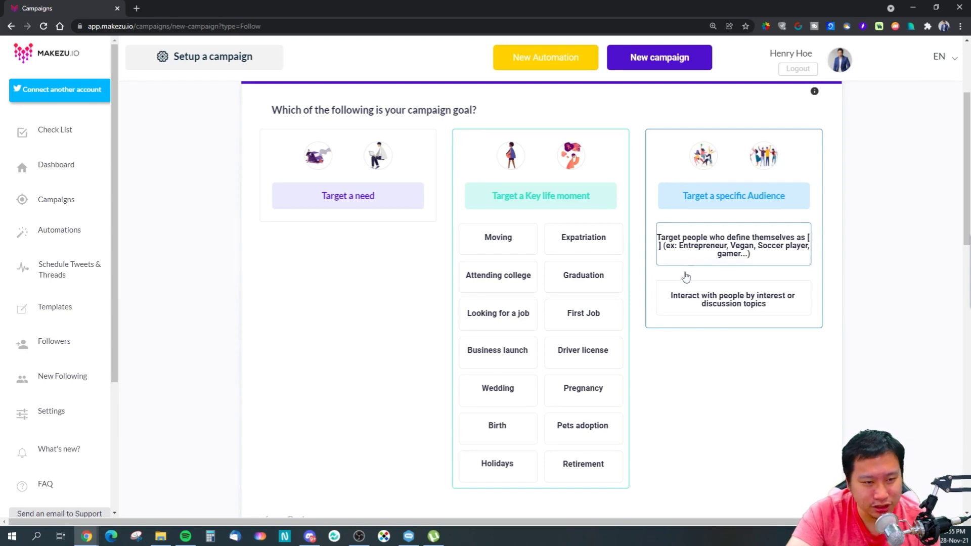
pyautogui.click(717, 246)
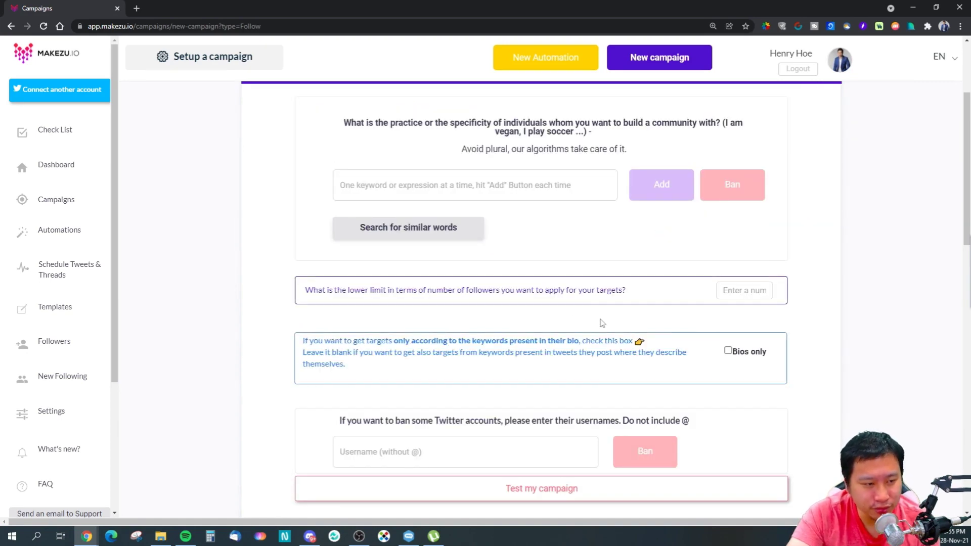
pyautogui.click(457, 188)
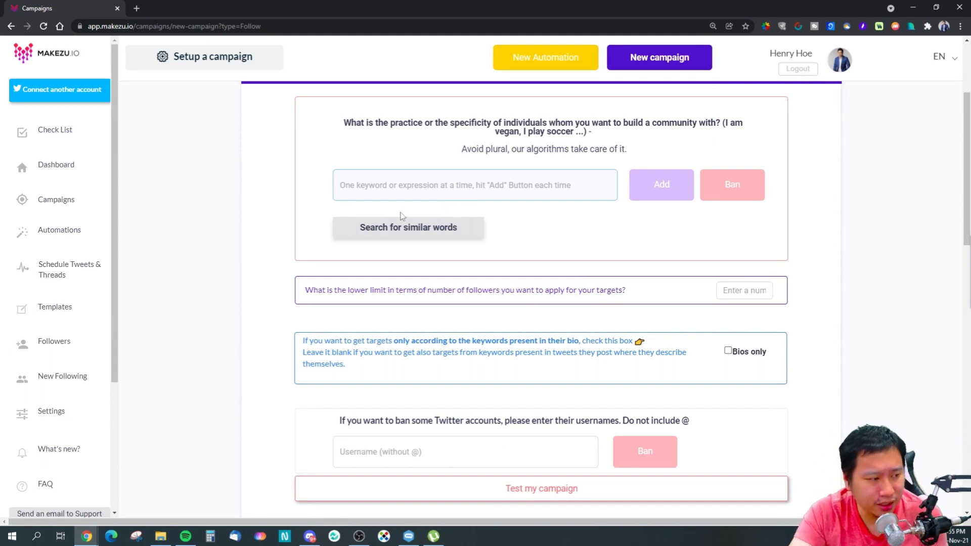
pyautogui.scroll(-4, 536, 304)
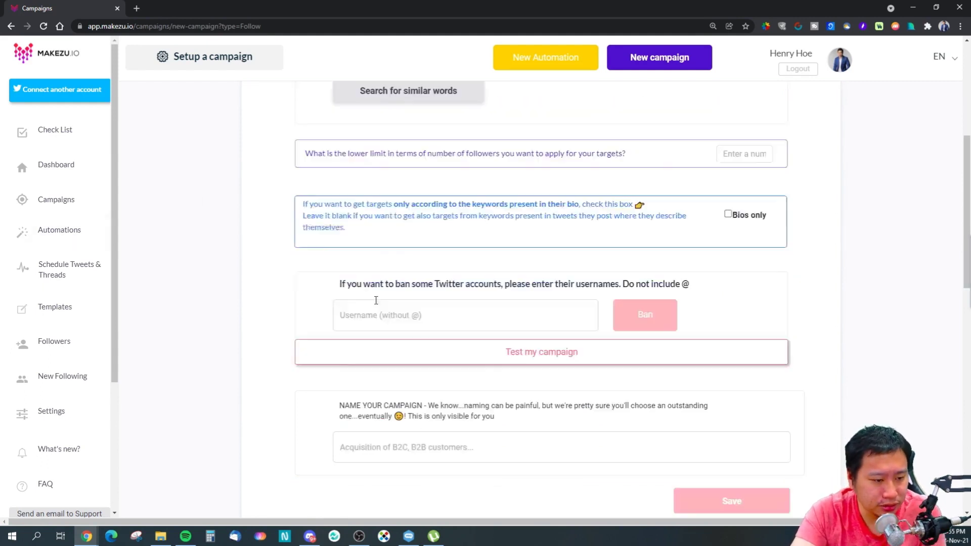
pyautogui.scroll(4, 537, 329)
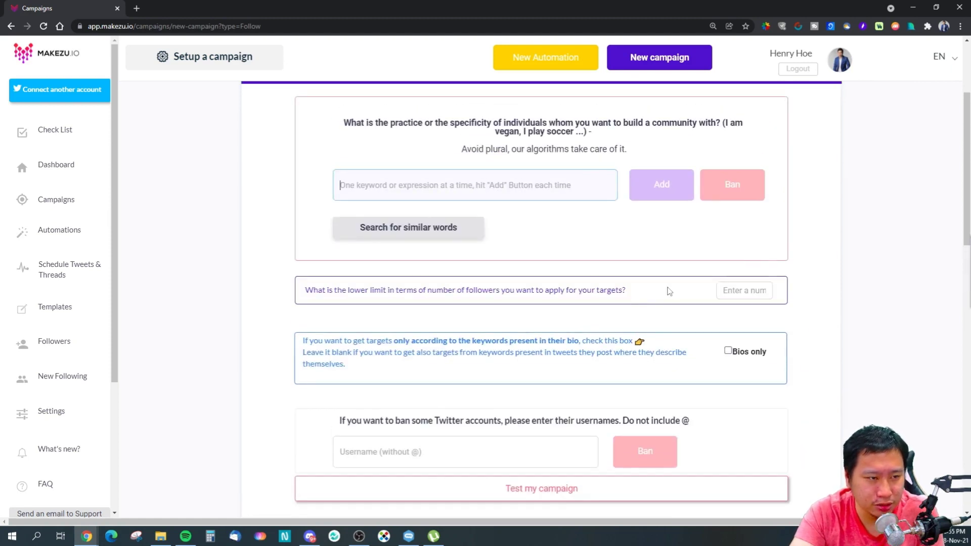
pyautogui.scroll(3, 665, 288)
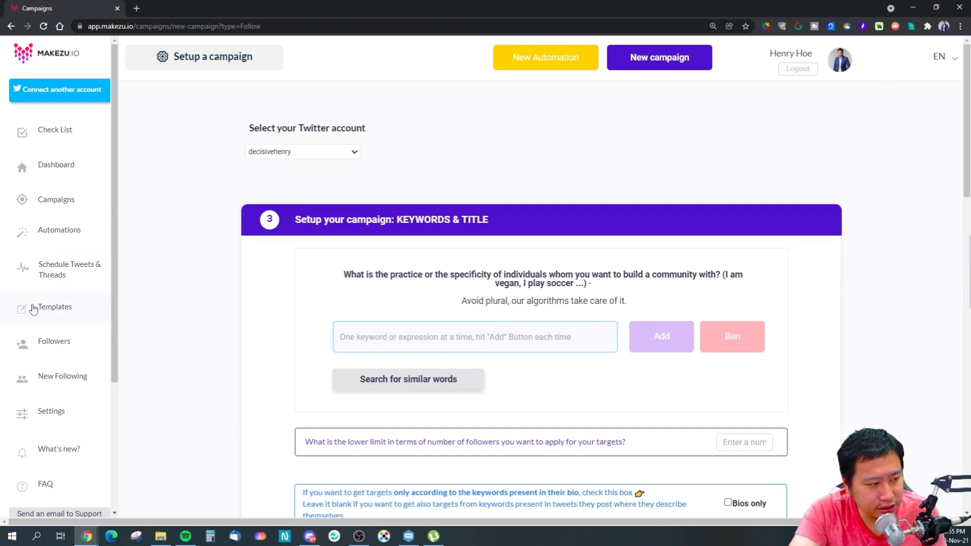
# Step: Open Schedule Tweets & Threads and start a new tweet or thread scheduled for Nov 28, 2021 at 4:00 pm
pyautogui.click(49, 277)
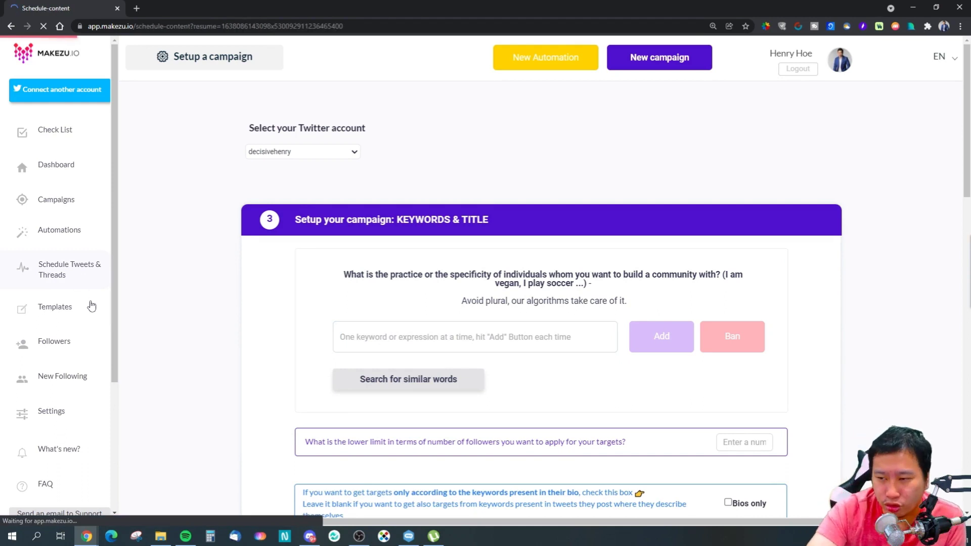
pyautogui.click(43, 252)
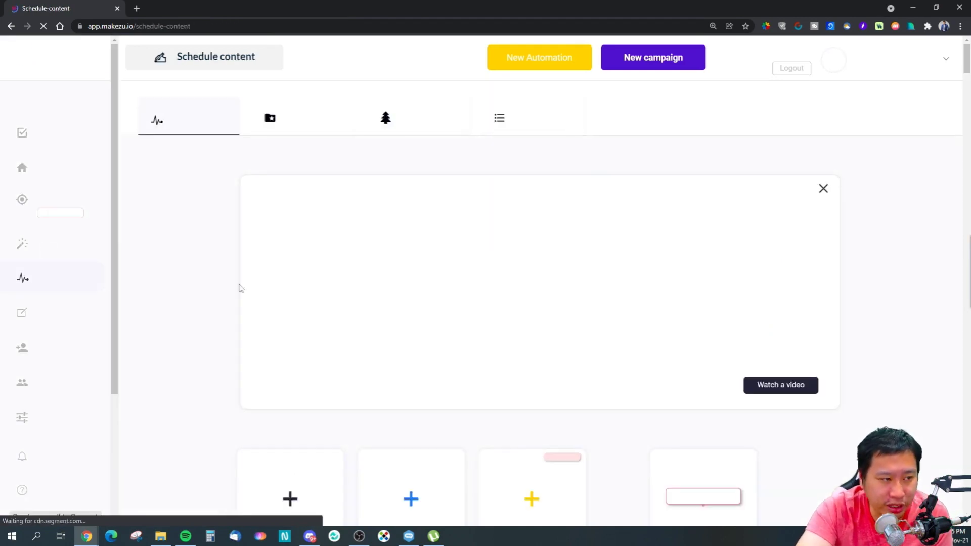
pyautogui.scroll(-3, 476, 338)
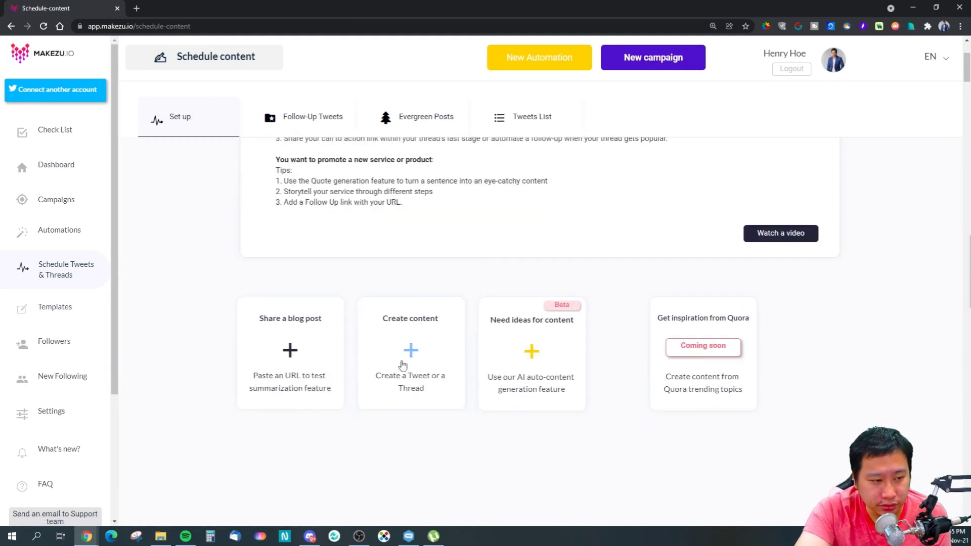
pyautogui.click(426, 365)
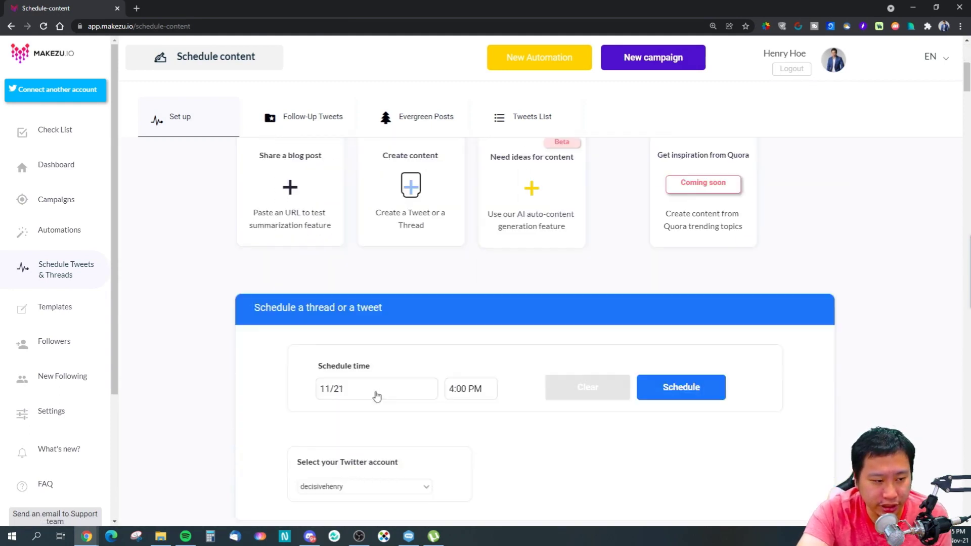
pyautogui.click(678, 352)
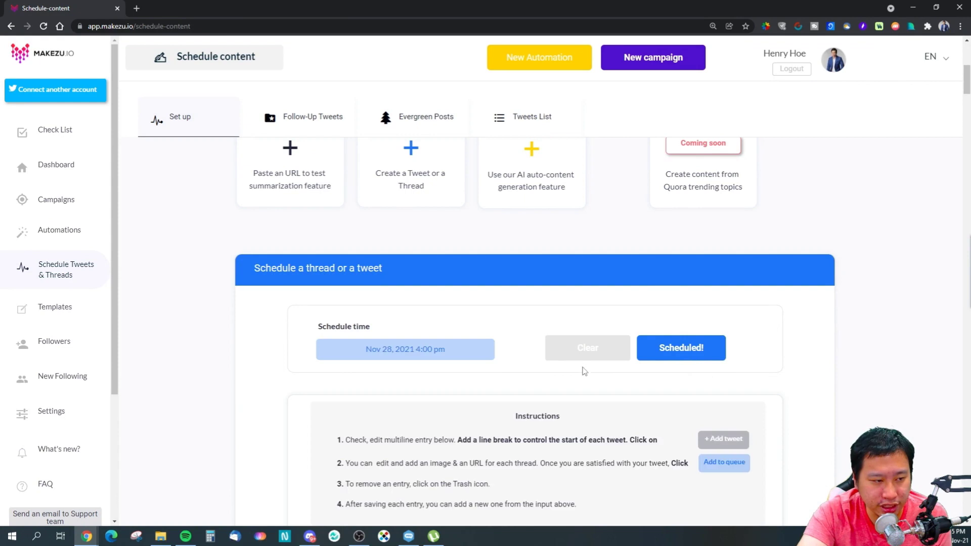
# Step: Enter "reg" as the message and add it as a tweet to the scheduled thread
pyautogui.scroll(-4, 598, 378)
pyautogui.scroll(-3, 463, 384)
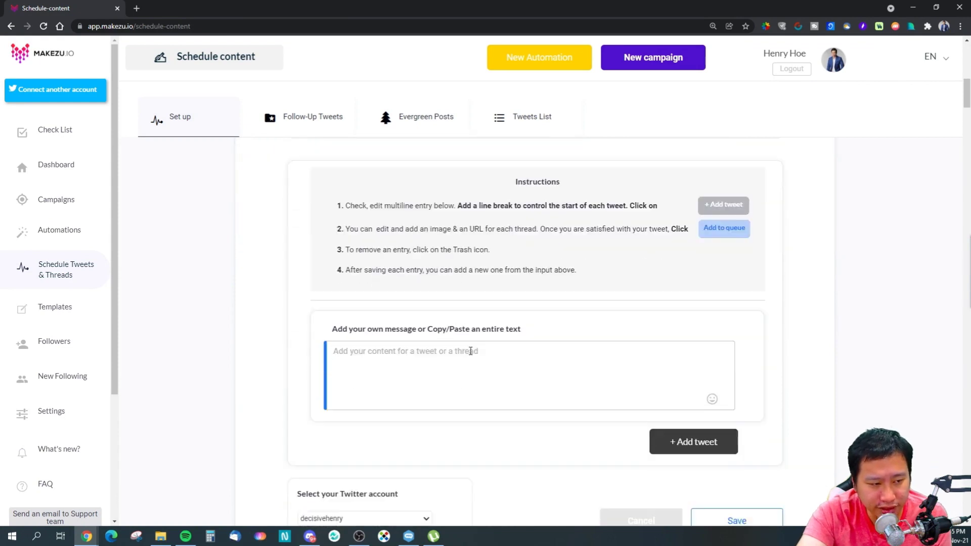
pyautogui.rightClick(680, 324)
pyautogui.press('Escape')
pyautogui.write('reg')
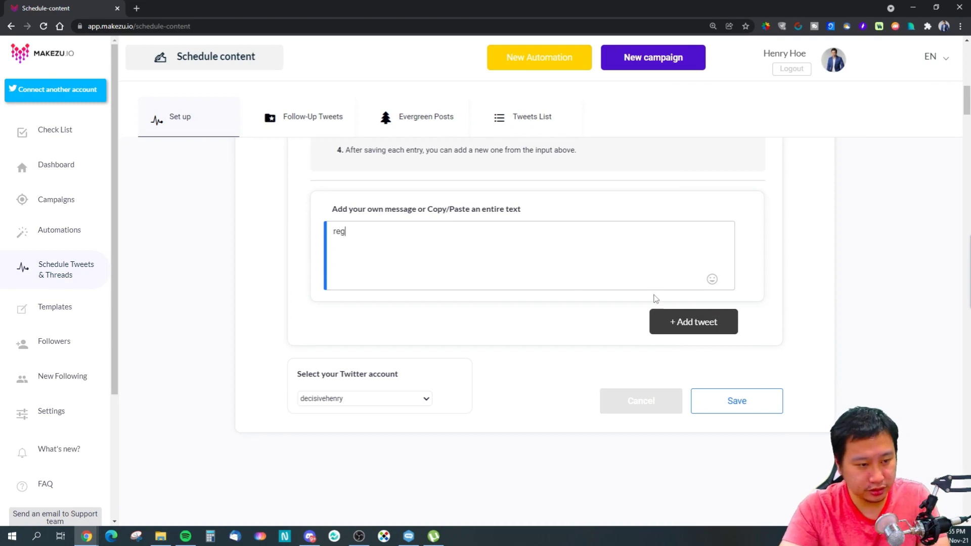
pyautogui.click(676, 325)
# Step: Review the added tweet's URL and queue options, the delay between tweets and the retweet setting
pyautogui.scroll(-2, 585, 351)
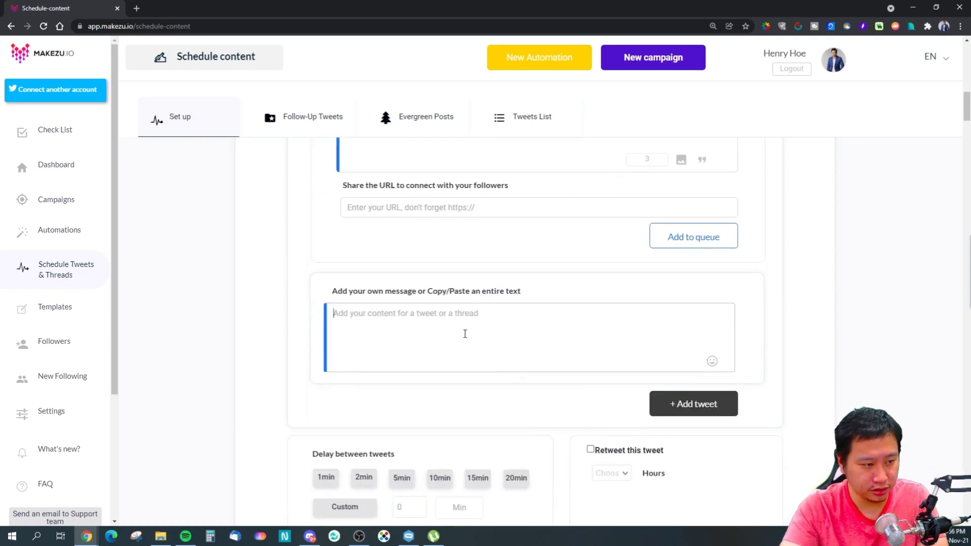
pyautogui.scroll(2, 463, 334)
pyautogui.click(370, 420)
pyautogui.scroll(-2, 438, 463)
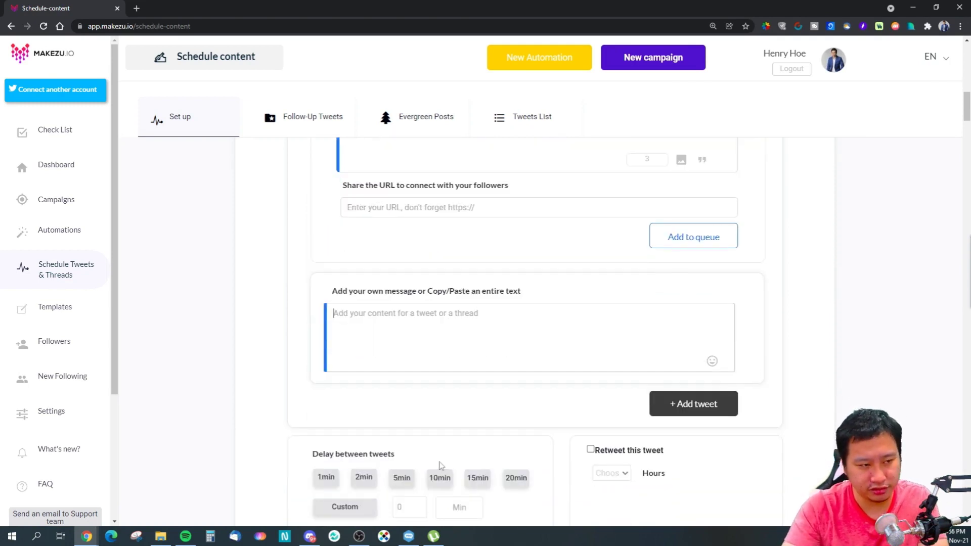
pyautogui.scroll(4, 480, 402)
pyautogui.scroll(4, 354, 268)
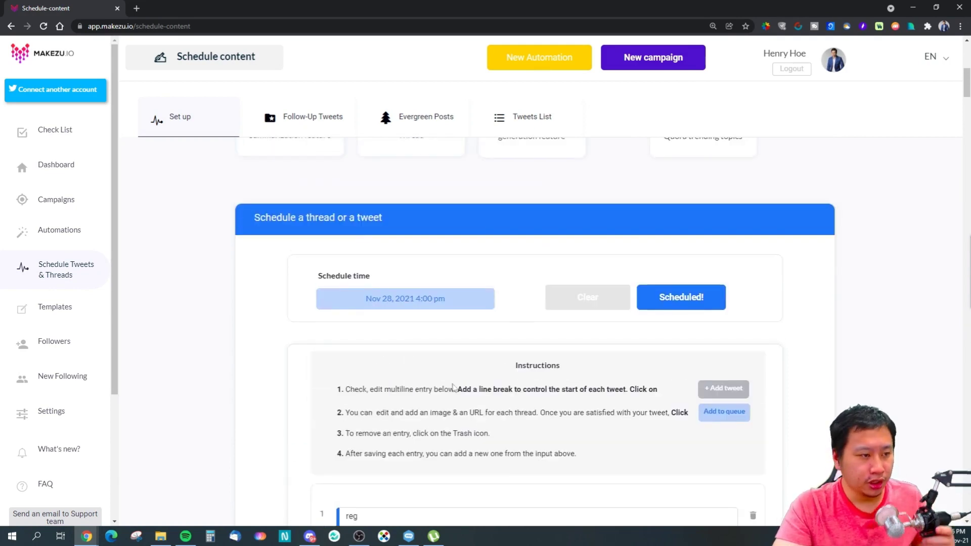
# Step: Review the Evergreen Posts explanation and time slot settings, and open the Follow-Up Tweets section
pyautogui.scroll(2, 311, 202)
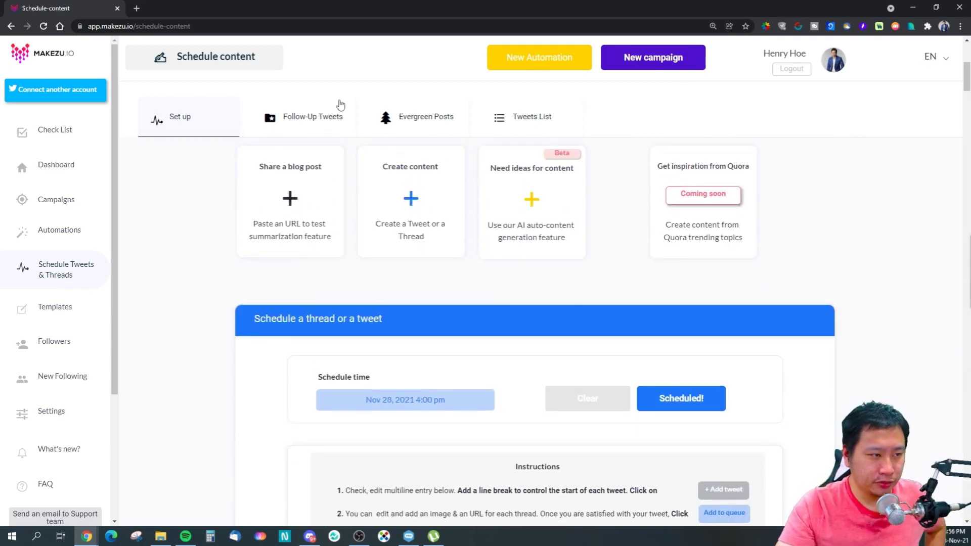
pyautogui.click(415, 122)
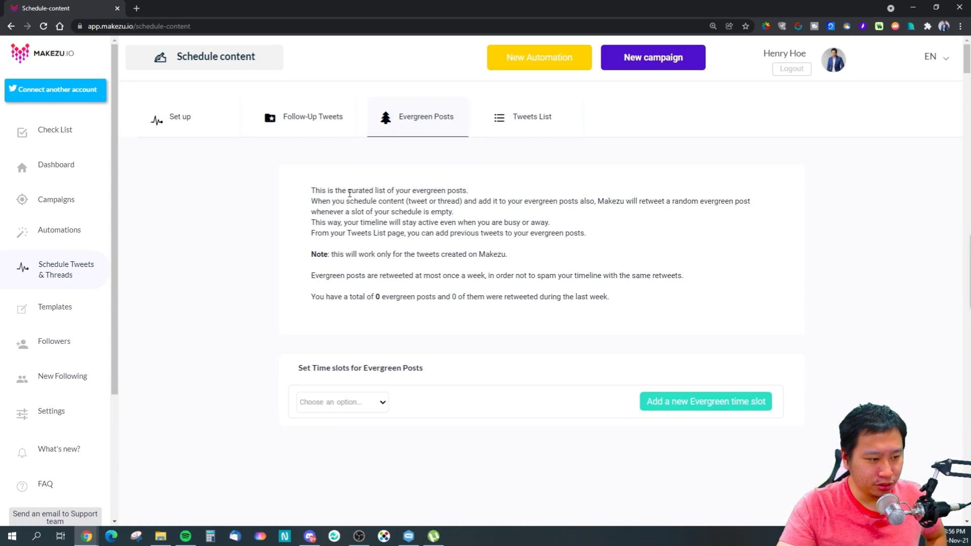
pyautogui.scroll(-3, 363, 342)
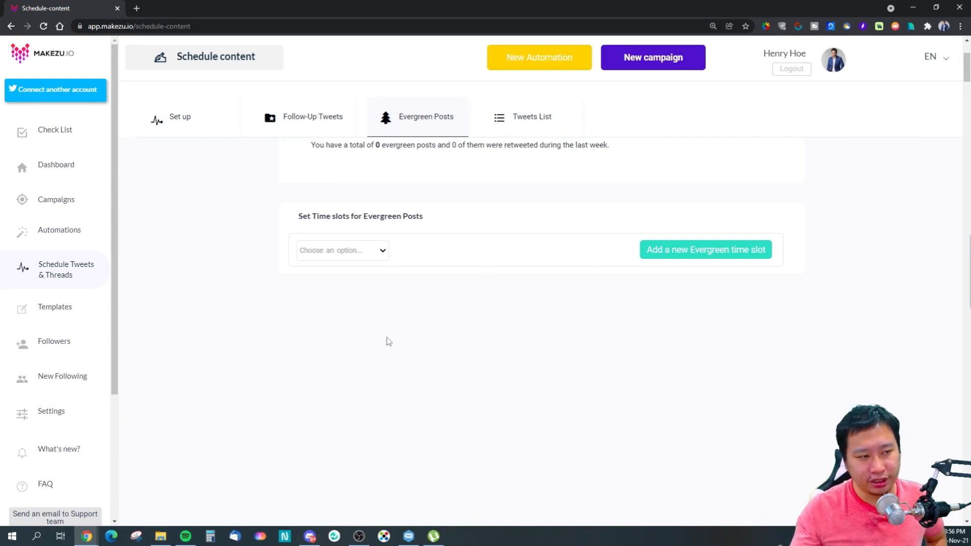
pyautogui.scroll(3, 388, 341)
pyautogui.click(319, 122)
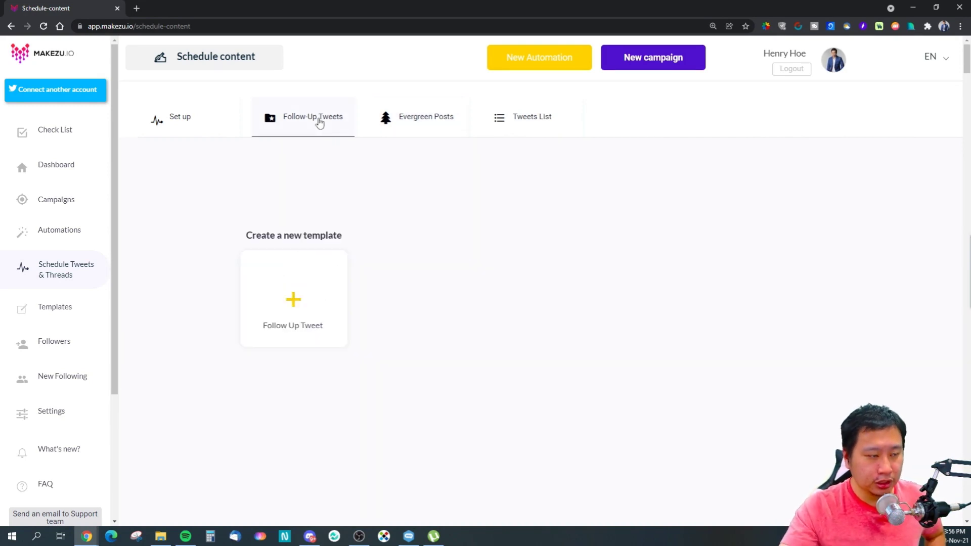
# Step: Start a new Follow Up Tweet template and review its title, message and URL fields
pyautogui.click(287, 303)
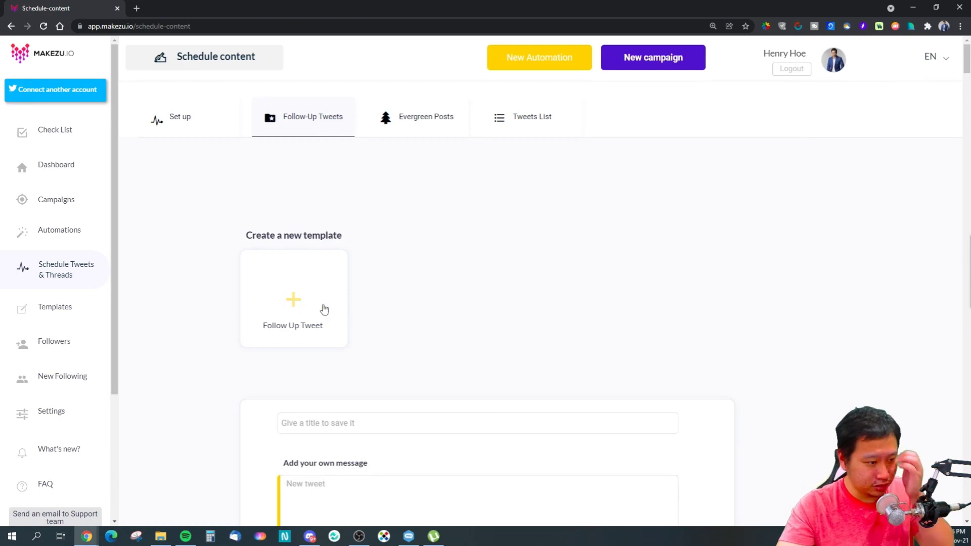
pyautogui.scroll(3, 309, 306)
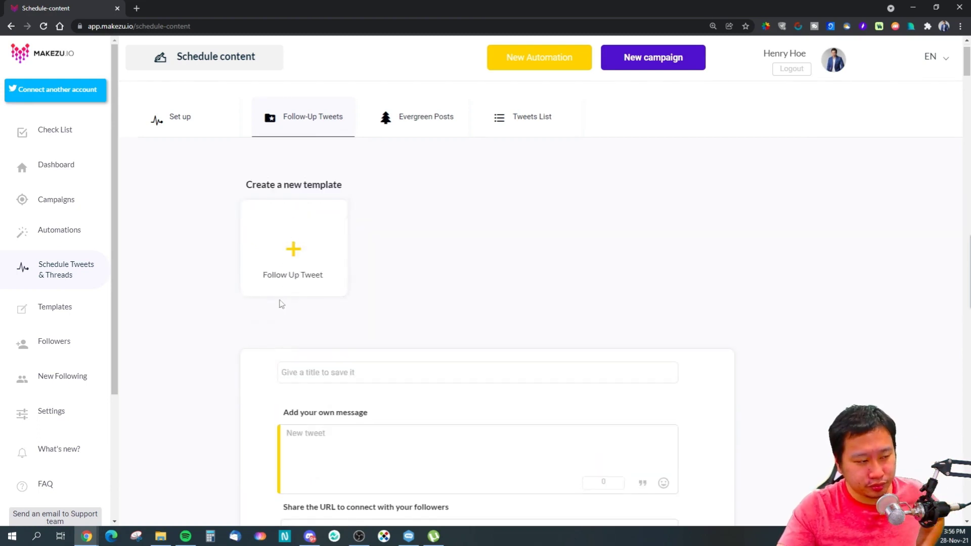
pyautogui.scroll(-3, 284, 292)
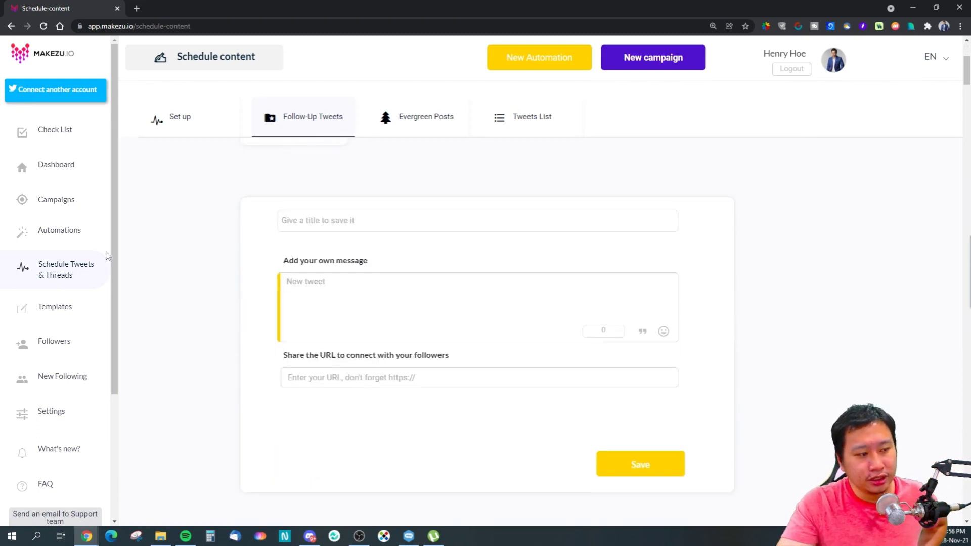
# Step: Open the Check List and review the Twitter Automation, Marketing Strategy and Customers Outreach recipes
pyautogui.click(52, 129)
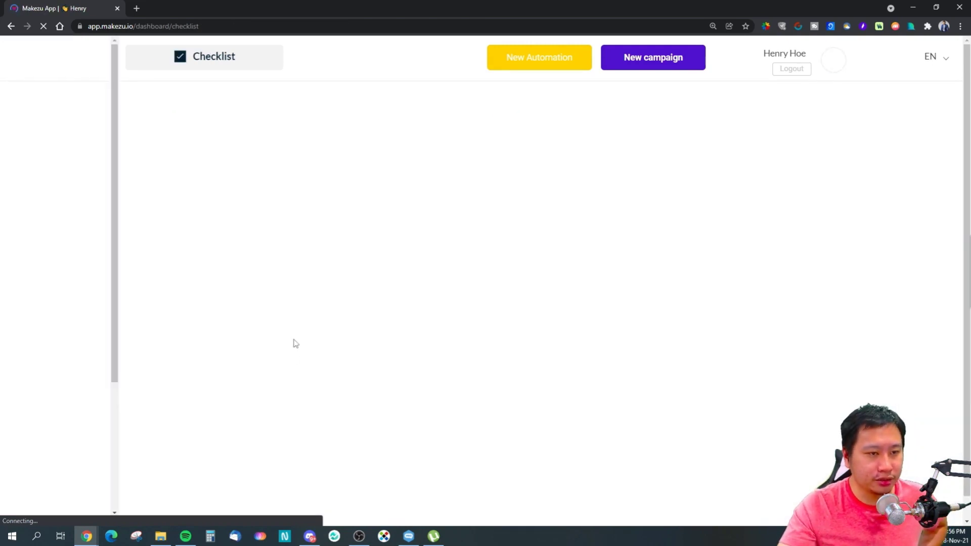
pyautogui.scroll(-1, 257, 368)
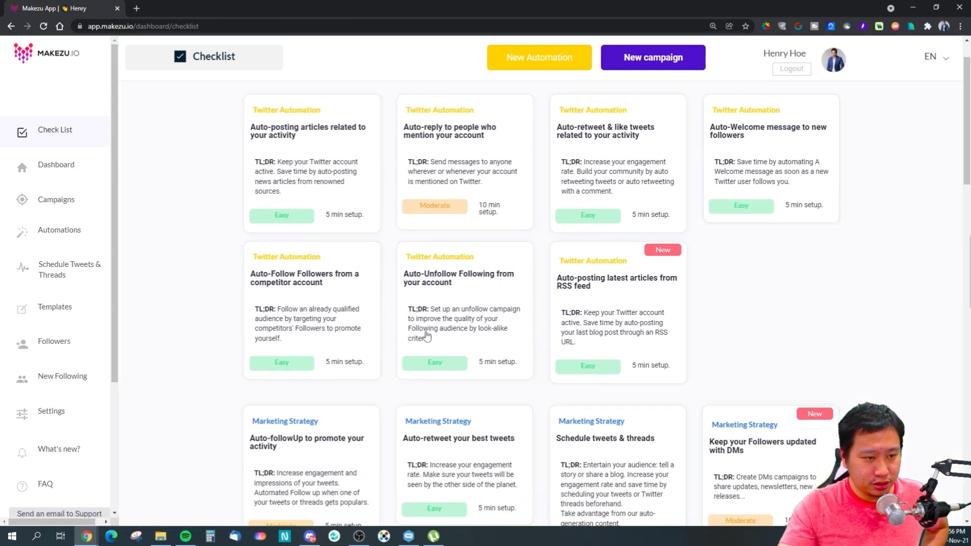
pyautogui.scroll(-4, 427, 335)
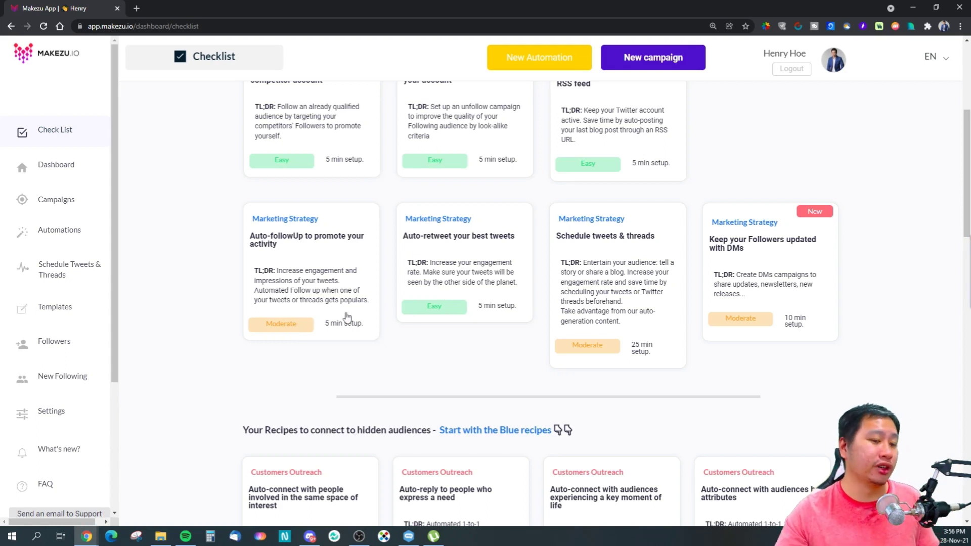
# Step: Open the Followers page and look through the list of follower accounts down to its end
pyautogui.click(48, 350)
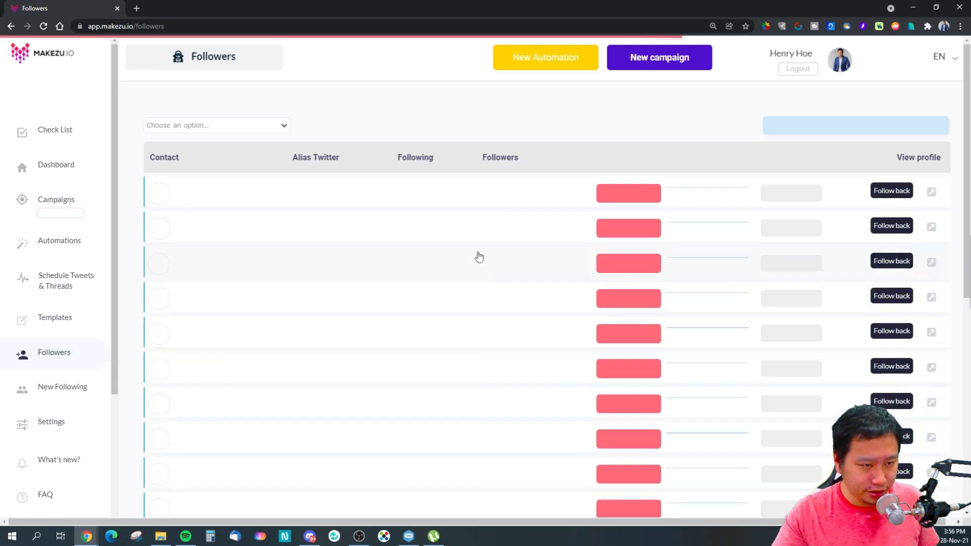
pyautogui.scroll(-10, 396, 341)
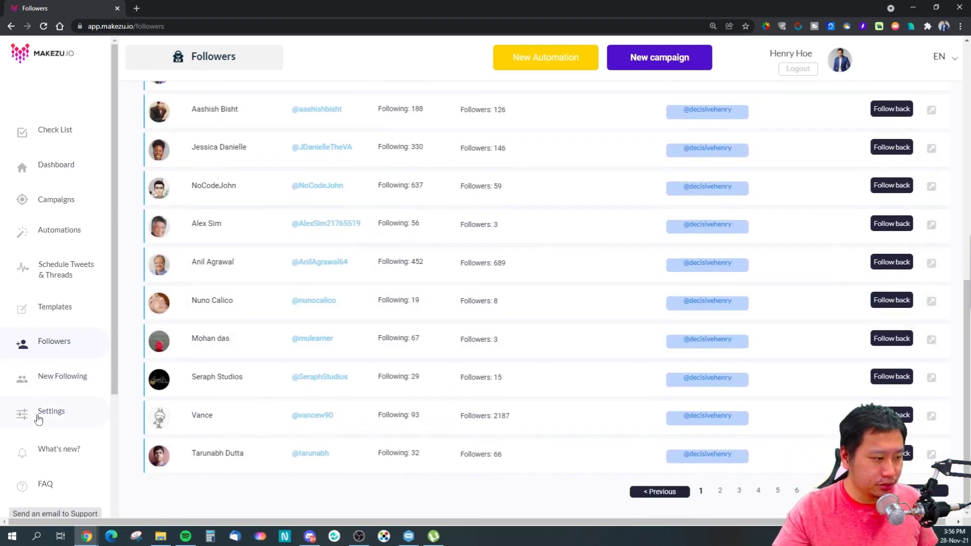
# Step: Review the New Following page for the Automation Follow Followers option and return to the Check List
pyautogui.click(48, 386)
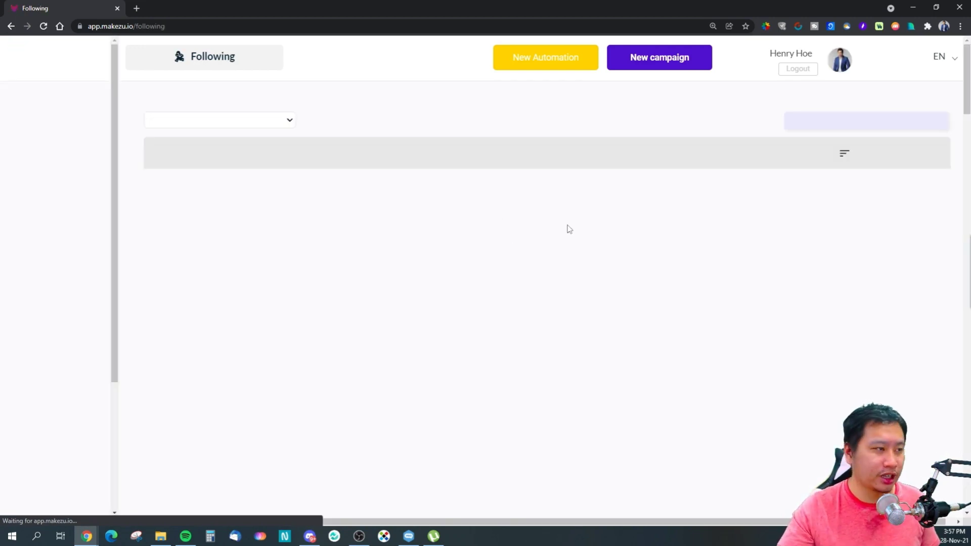
pyautogui.scroll(-3, 50, 298)
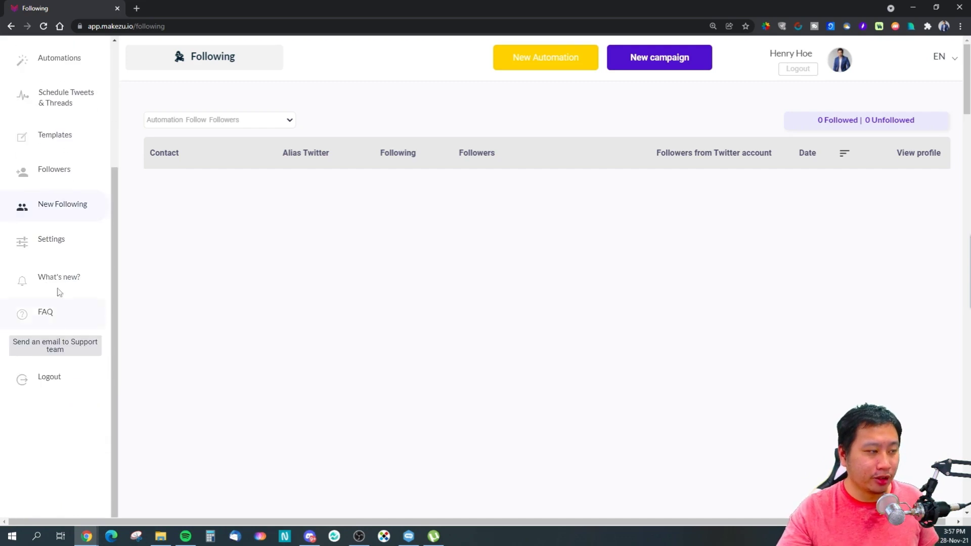
pyautogui.scroll(2, 59, 292)
pyautogui.scroll(2, 59, 291)
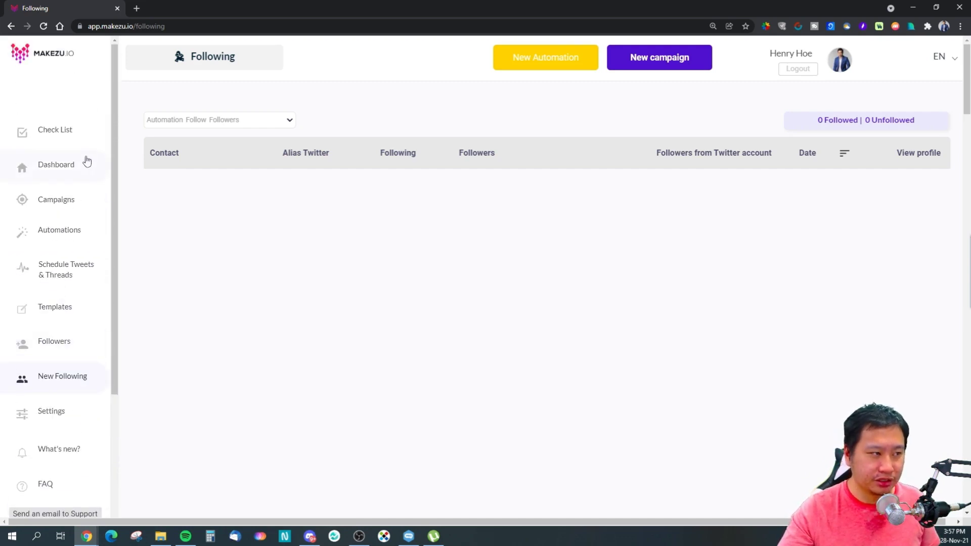
pyautogui.click(83, 137)
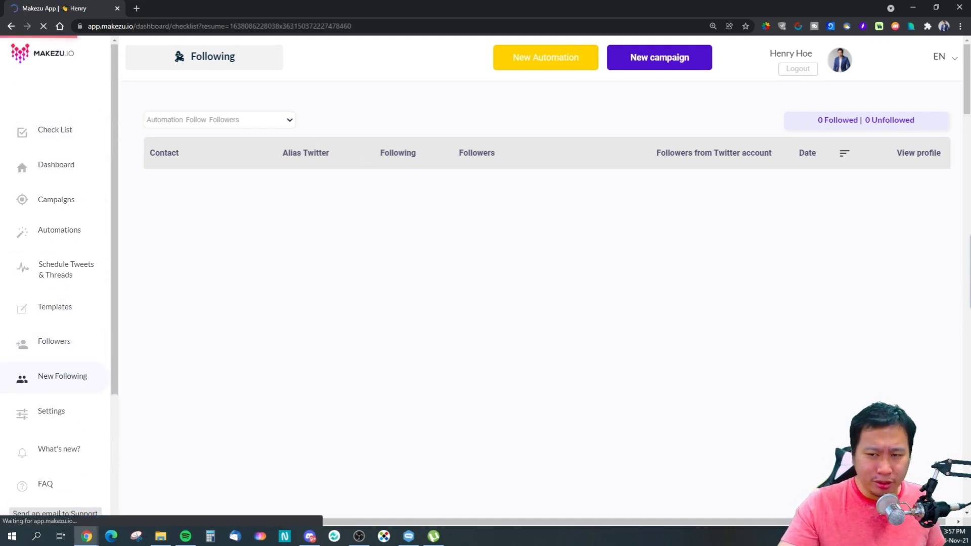